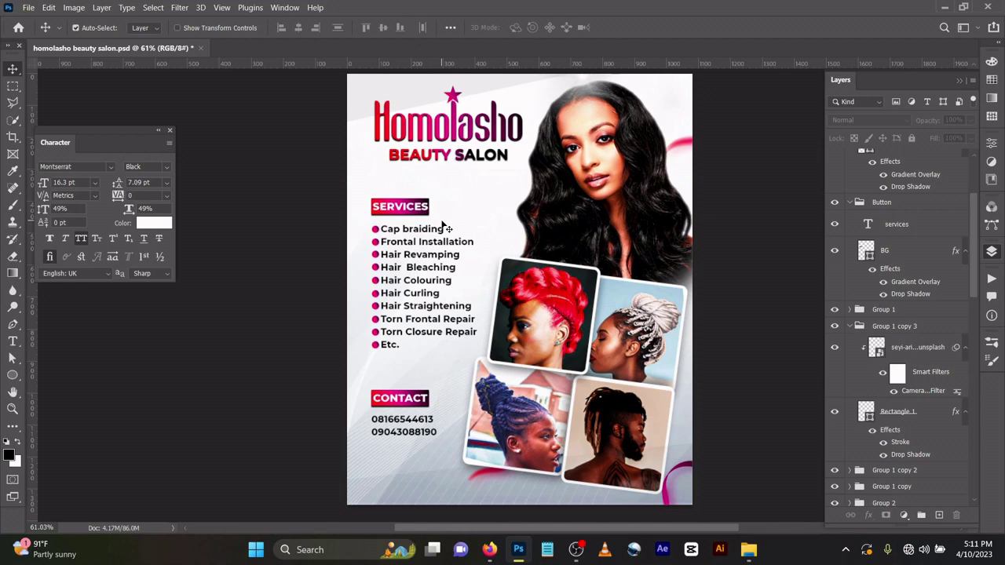
# Create a blank 1080 × 1350 px document at 300 ppi from the preset
pyautogui.press('ctrl')
pyautogui.hotkey('ctrl', 'n')
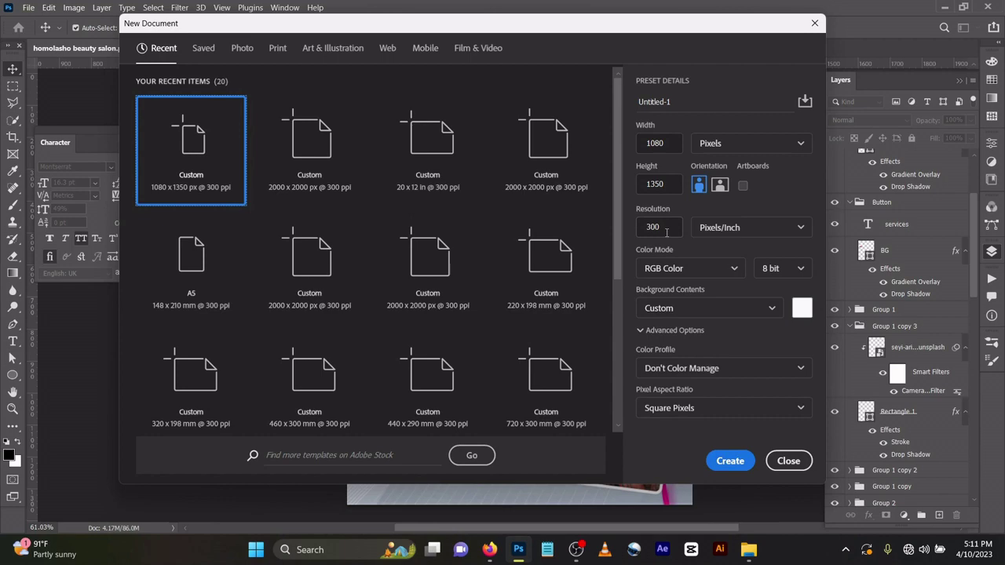
pyautogui.click(736, 460)
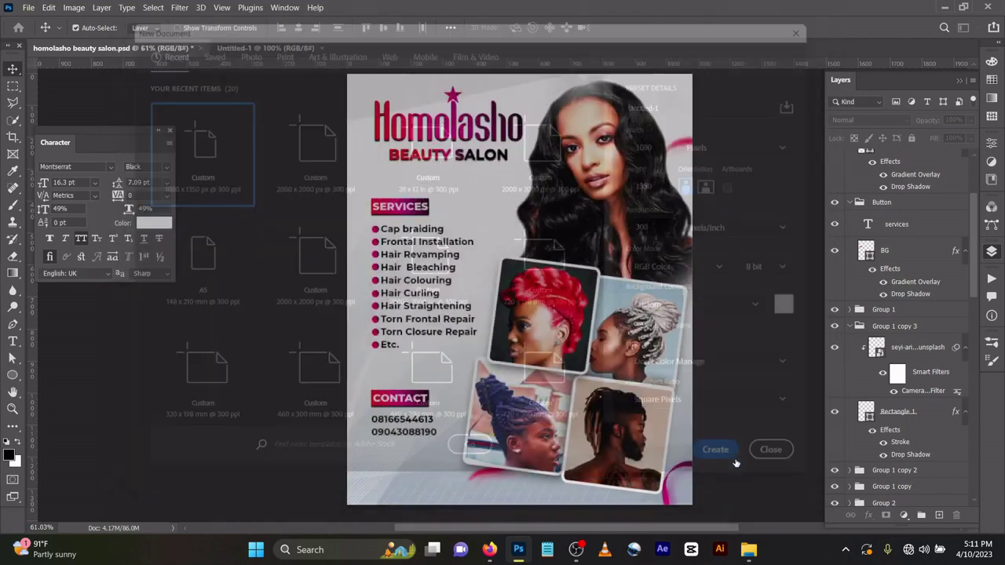
# In the salon flyer, select the white gradient wallpaper layer
pyautogui.click(161, 54)
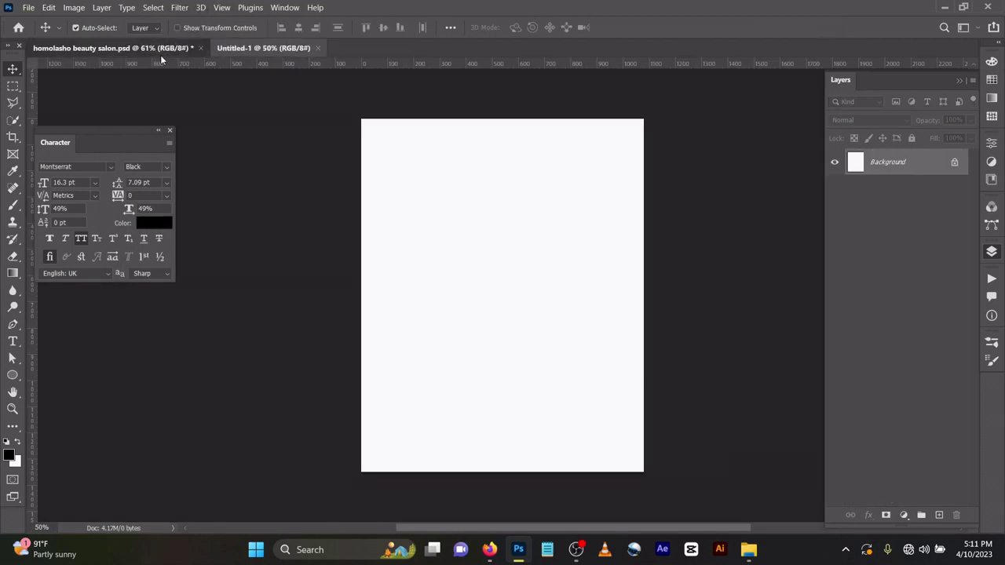
pyautogui.scroll(-5, 910, 368)
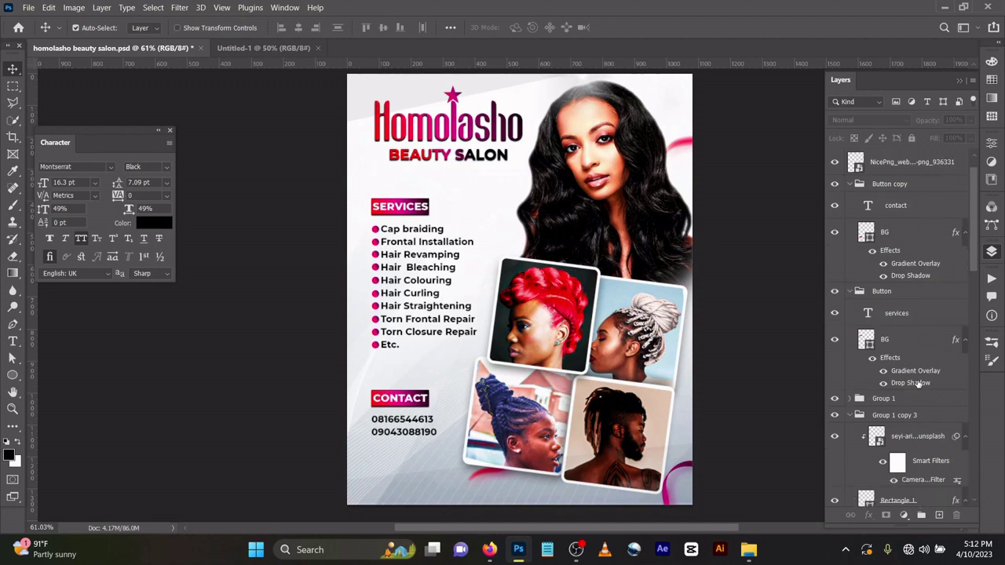
pyautogui.click(912, 379)
pyautogui.scroll(-10, 912, 379)
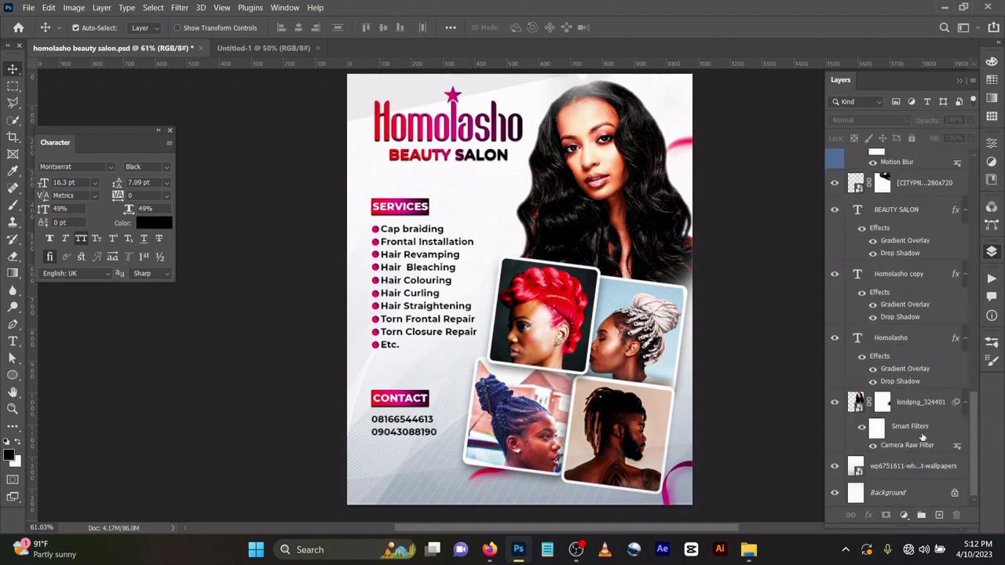
pyautogui.click(919, 470)
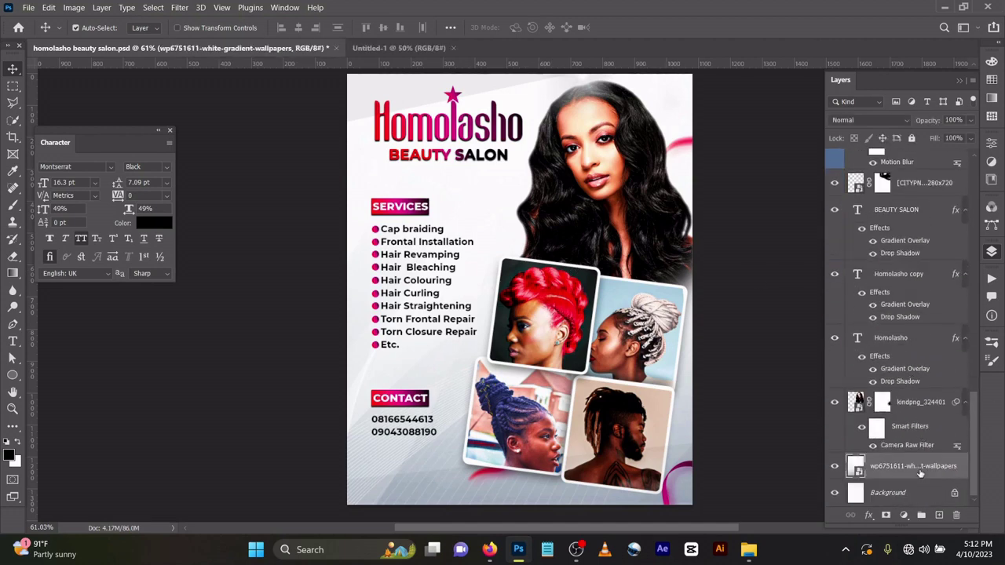
# Copy the wallpaper into Untitled-1, fit it to the canvas, and return to the flyer
pyautogui.press('ctrl')
pyautogui.moveTo(369, 45); pyautogui.dragTo(365, 45)
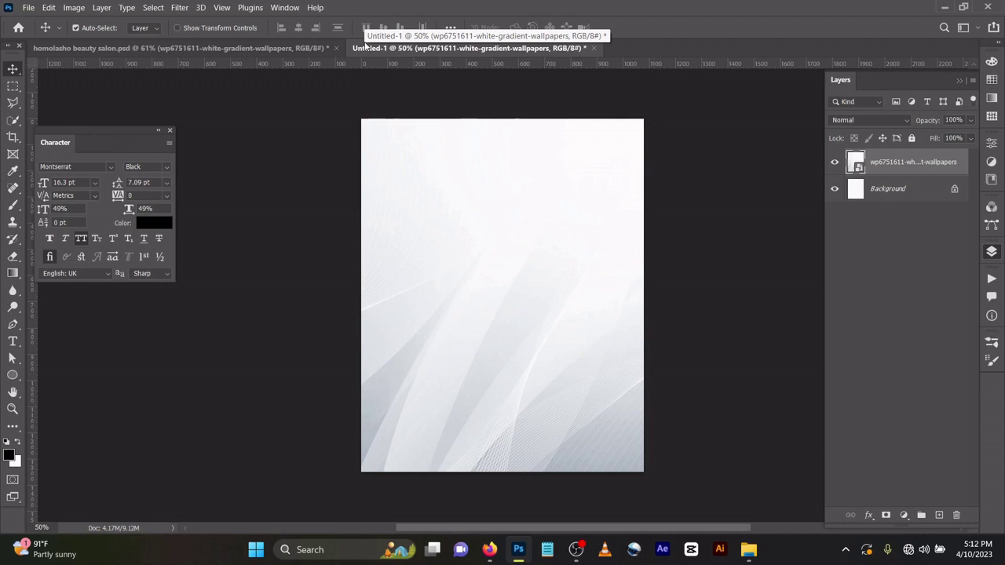
pyautogui.moveTo(552, 290)
pyautogui.mouseDown()
pyautogui.moveTo(538, 269)
pyautogui.moveTo(539, 279)
pyautogui.mouseUp()
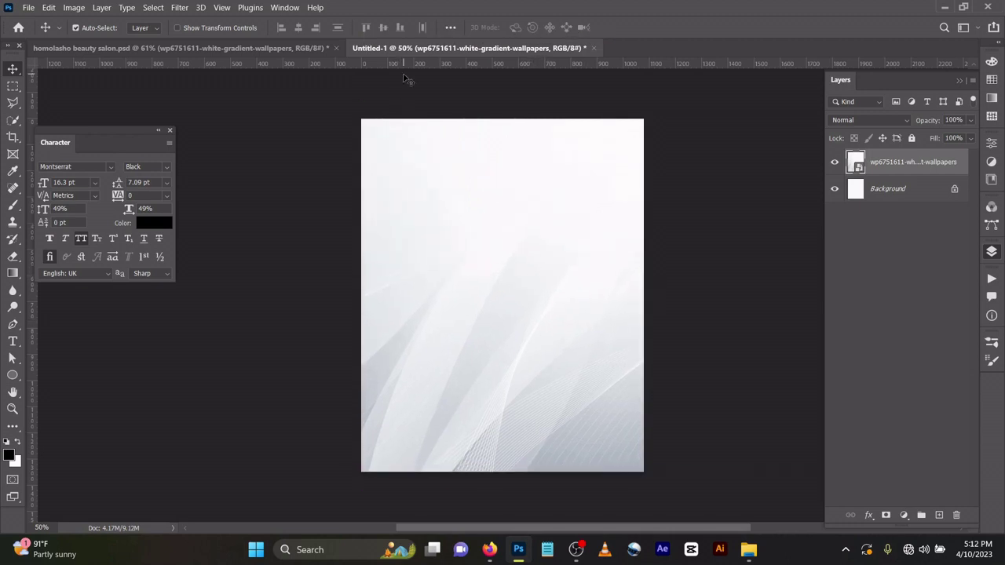
pyautogui.click(254, 49)
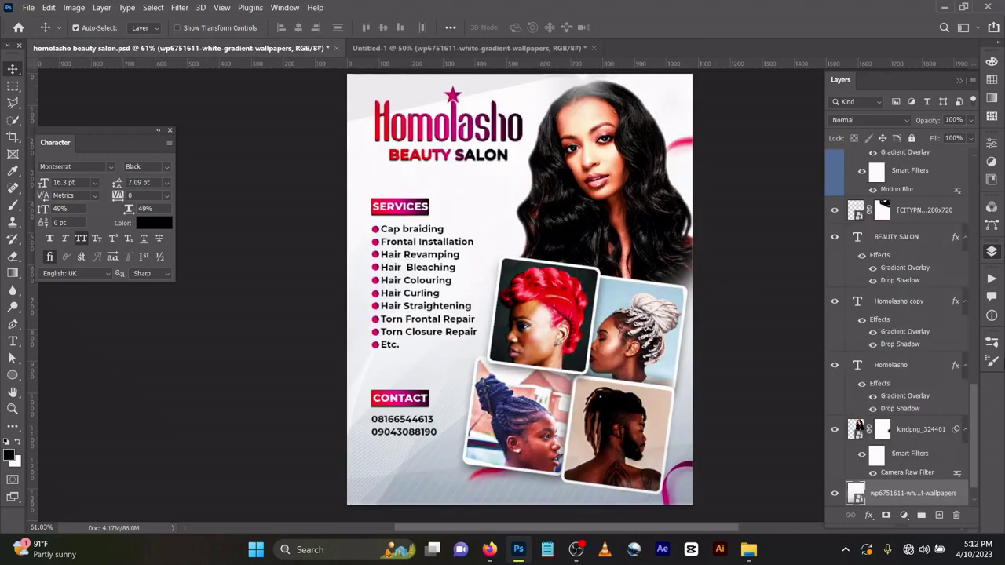
# Check the kindpng layer's Camera Raw settings (Contrast +55, Texture +32, Clarity +25), then start another Camera Raw filter
pyautogui.click(923, 430)
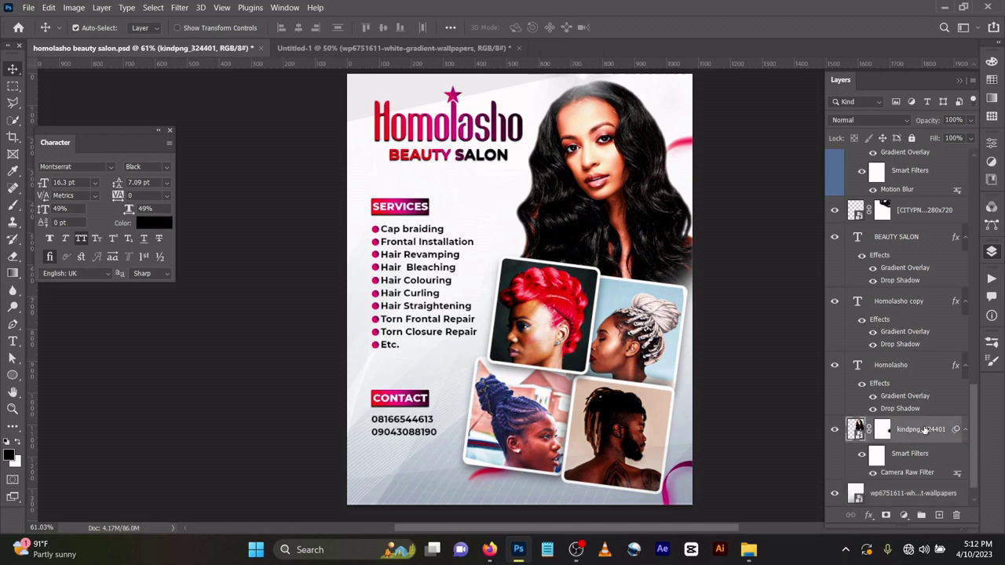
pyautogui.moveTo(640, 153)
pyautogui.mouseDown()
pyautogui.moveTo(567, 162)
pyautogui.moveTo(654, 150)
pyautogui.mouseUp()
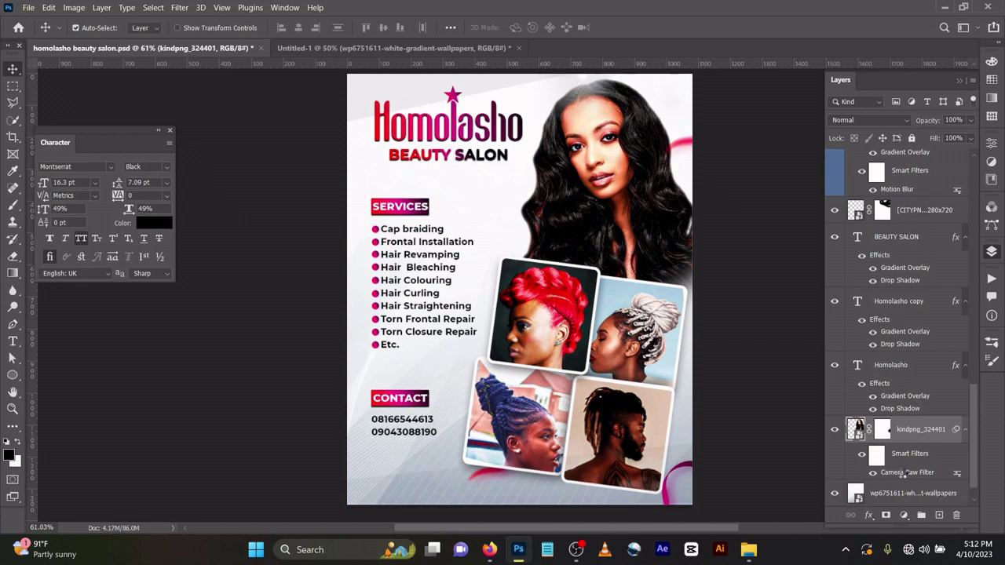
pyautogui.doubleClick(903, 474)
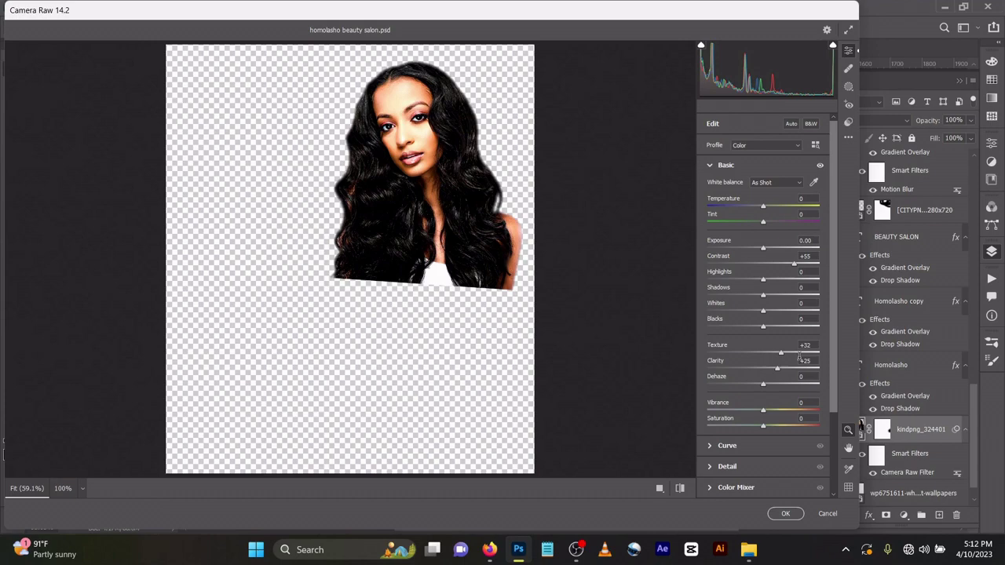
pyautogui.click(786, 514)
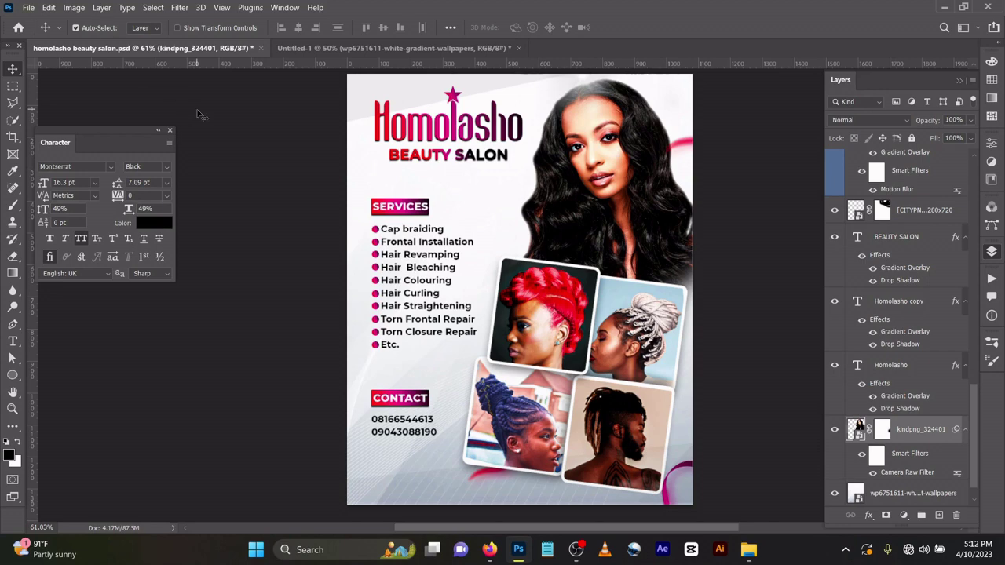
pyautogui.press('ctrl')
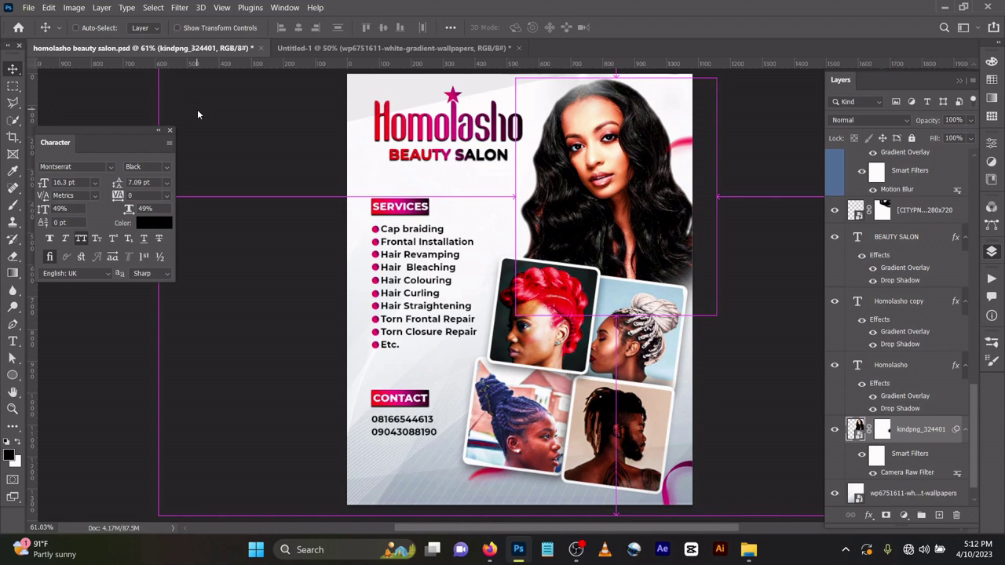
pyautogui.hotkey('ctrl', 'shift', 'a')
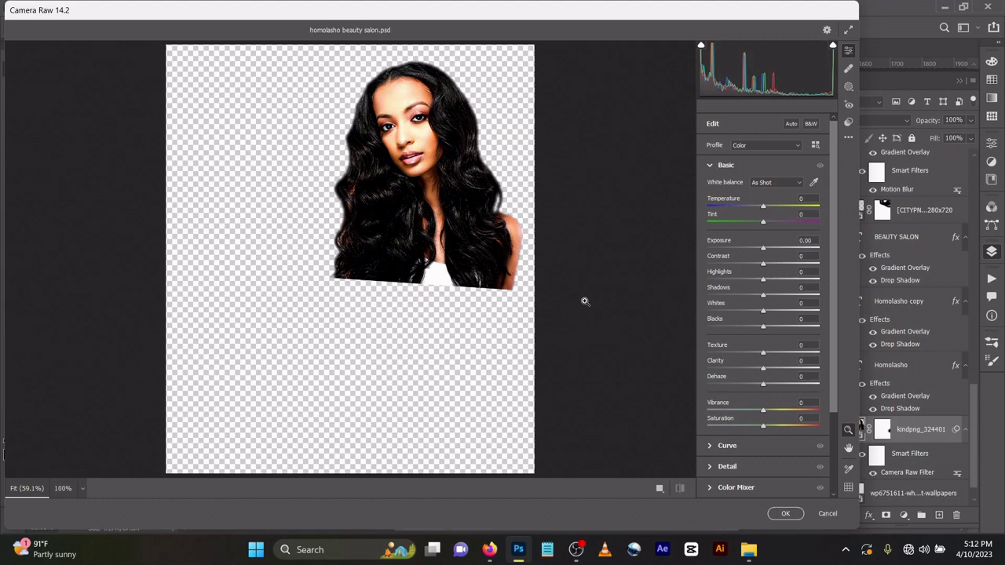
# Cancel the new Camera Raw filter so the model photo keeps its single existing filter
pyautogui.click(829, 515)
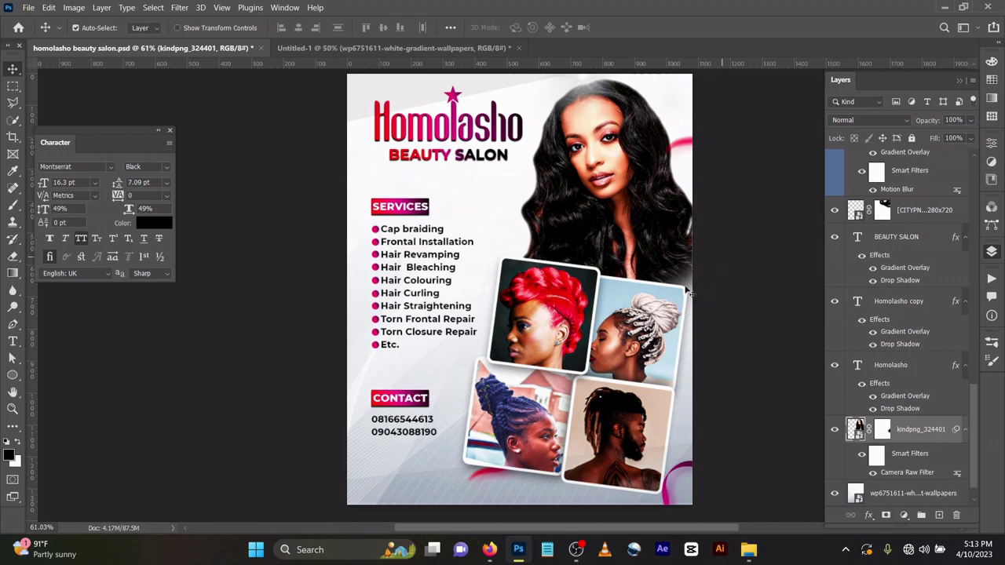
# Move the NicePng overlay graphic aside and hide its layer
pyautogui.click(681, 463)
pyautogui.moveTo(681, 463); pyautogui.dragTo(624, 369)
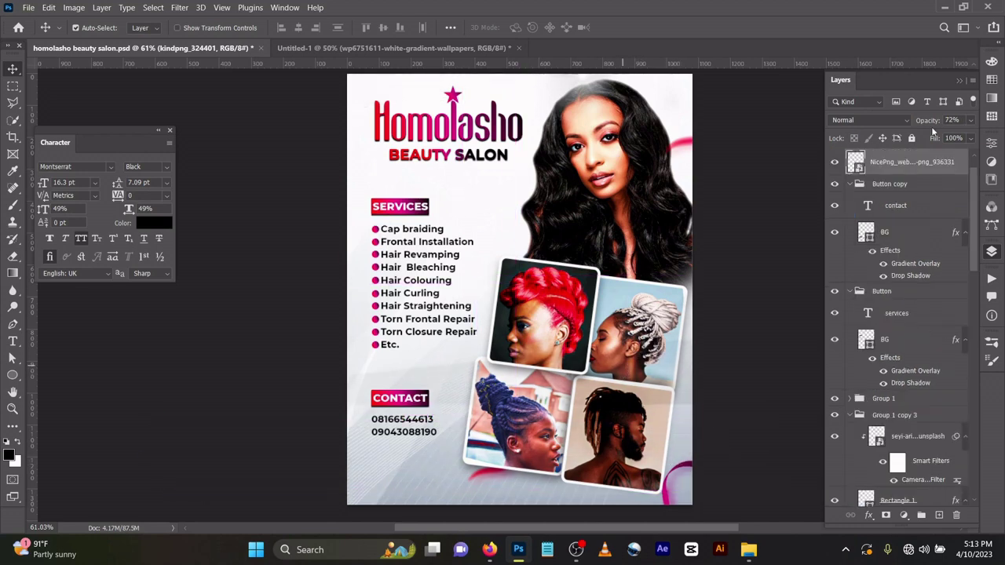
pyautogui.click(835, 162)
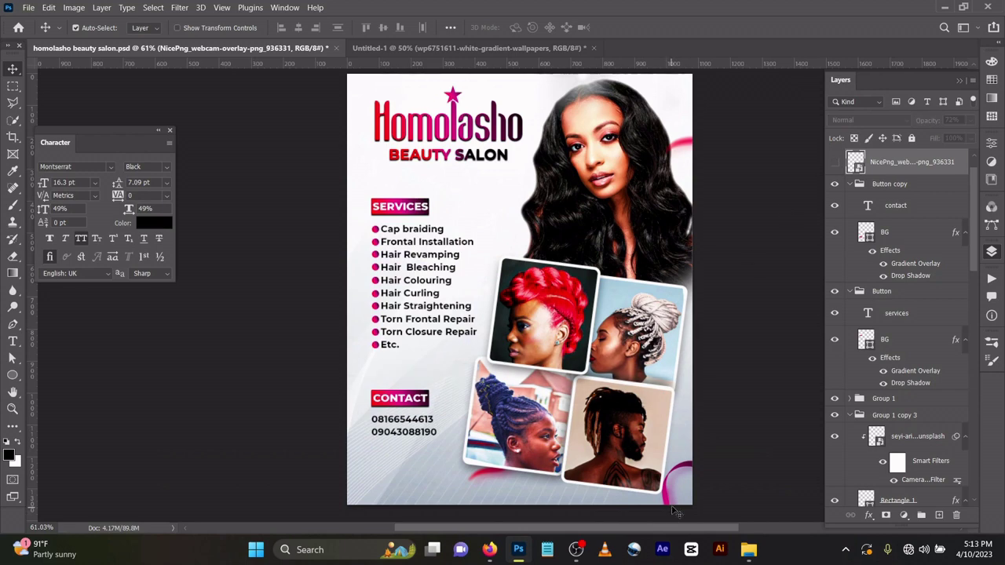
# Position the pink and gold swoosh accents at the collage's lower right
pyautogui.moveTo(678, 484); pyautogui.dragTo(672, 461)
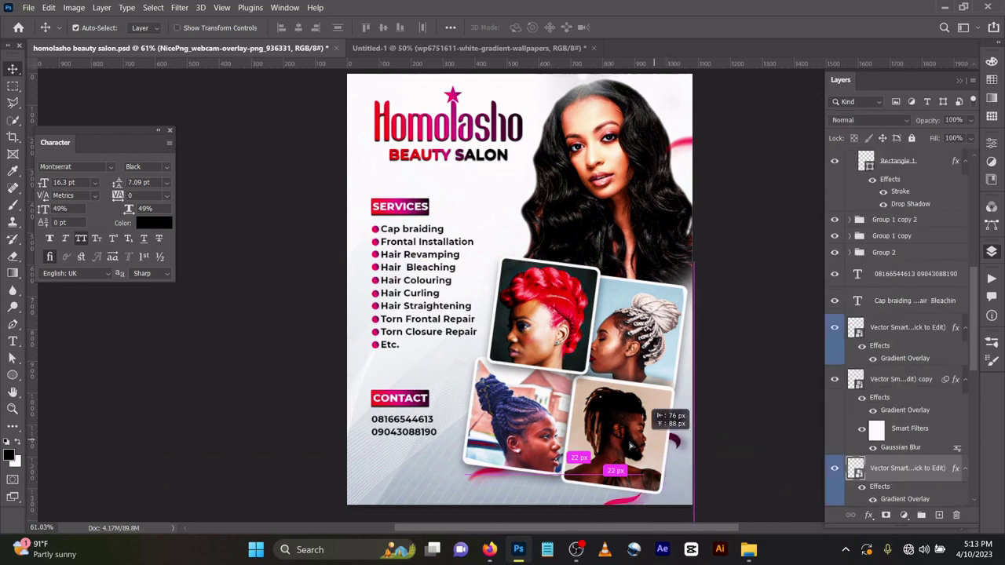
pyautogui.moveTo(630, 445); pyautogui.dragTo(672, 457)
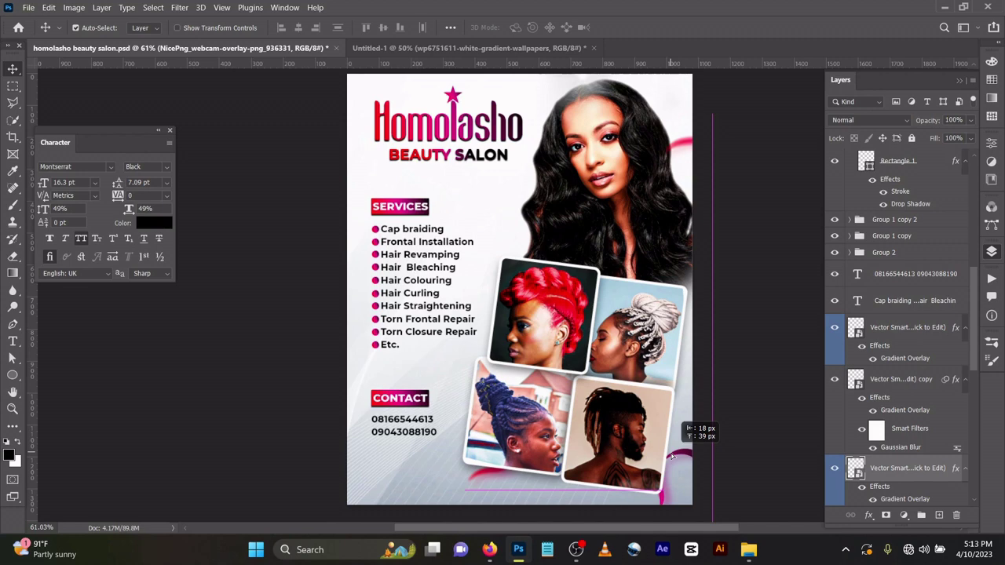
pyautogui.moveTo(672, 457); pyautogui.dragTo(672, 457)
pyautogui.scroll(-1, 873, 471)
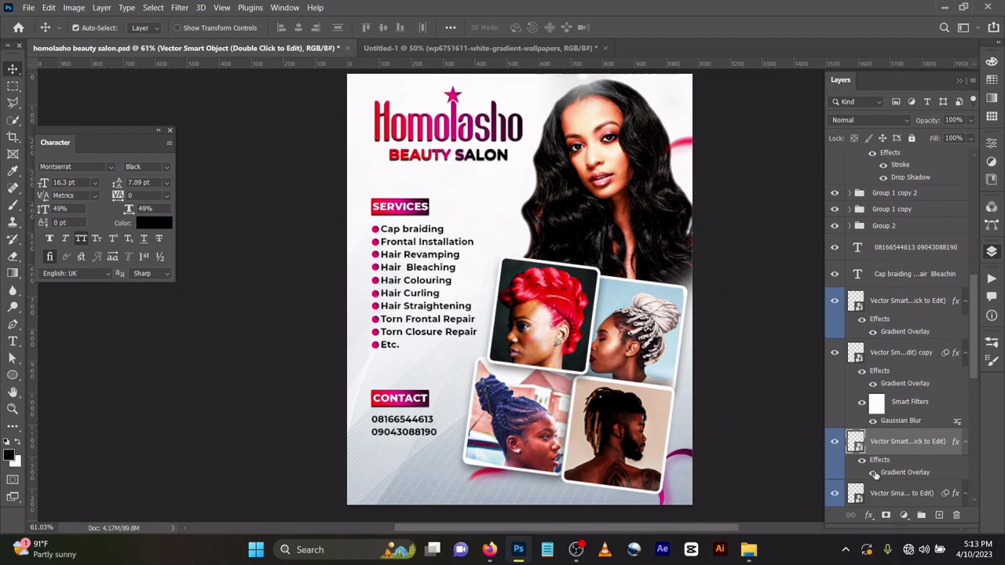
pyautogui.moveTo(676, 457)
pyautogui.mouseDown()
pyautogui.moveTo(675, 418)
pyautogui.moveTo(385, 412)
pyautogui.moveTo(418, 358)
pyautogui.moveTo(441, 351)
pyautogui.moveTo(524, 365)
pyautogui.moveTo(659, 421)
pyautogui.moveTo(672, 444)
pyautogui.mouseUp()
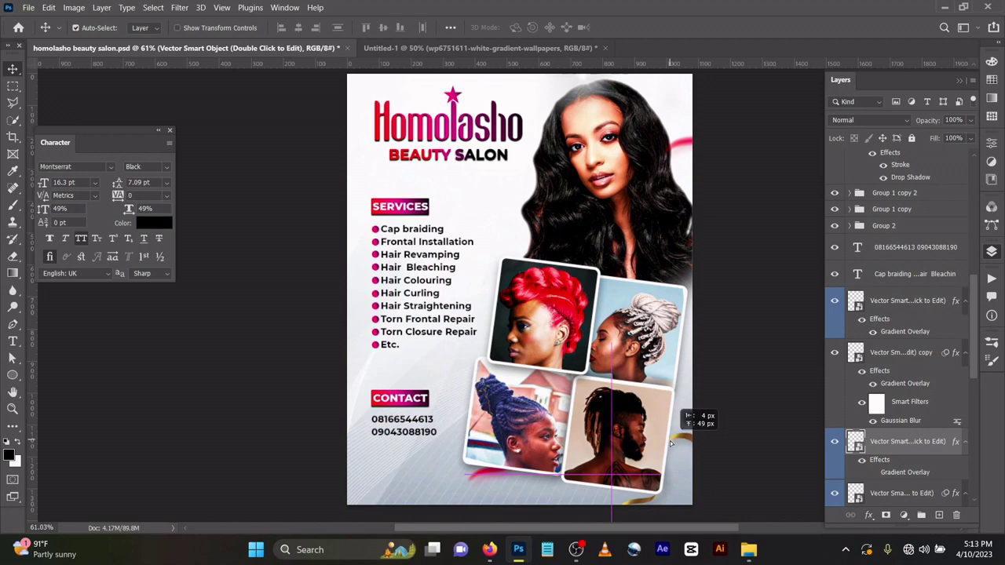
pyautogui.moveTo(672, 444); pyautogui.dragTo(672, 444)
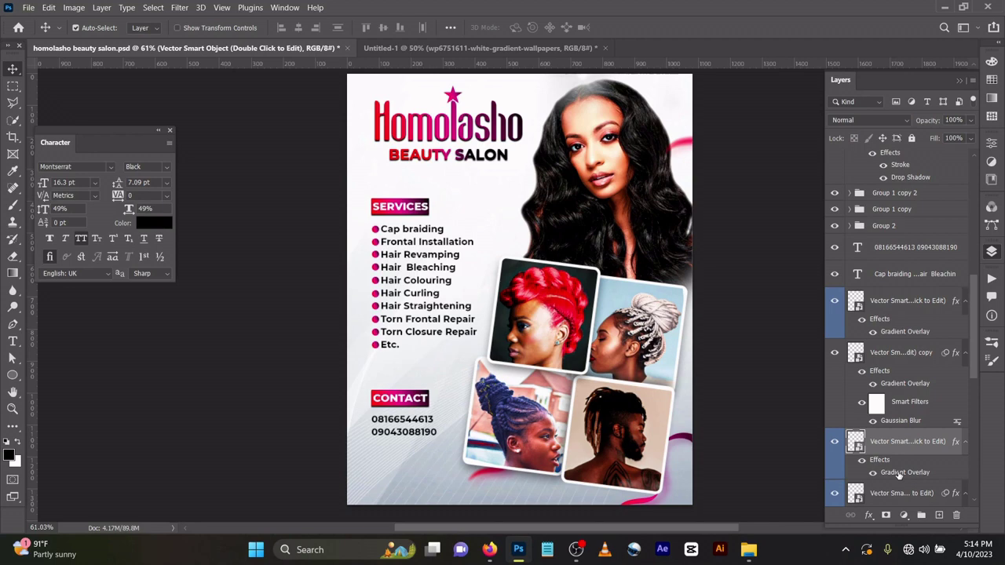
# Edit the swirl's Gradient Overlay stops: black, magenta, and a red ff070b end stop
pyautogui.doubleClick(898, 472)
pyautogui.click(772, 227)
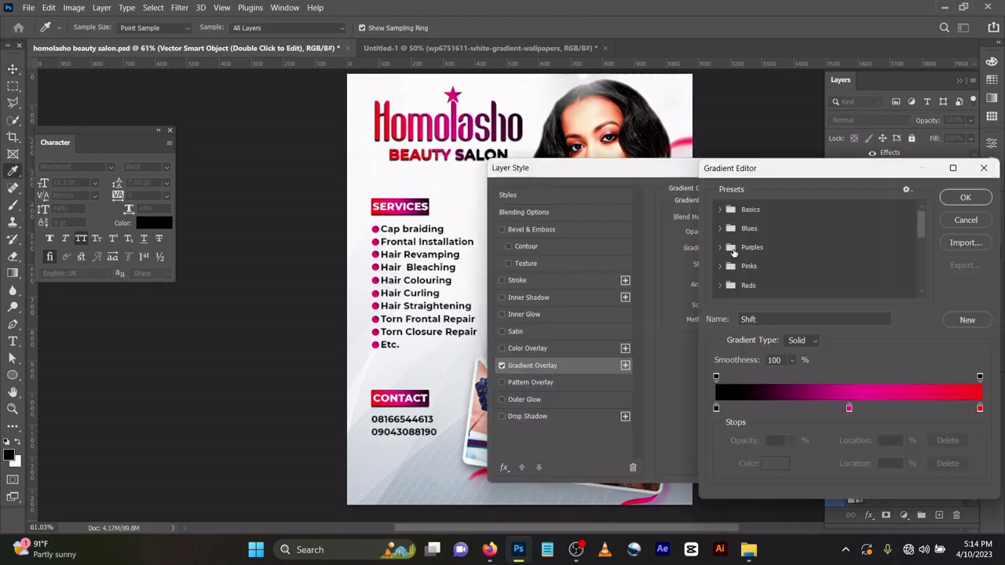
pyautogui.doubleClick(716, 409)
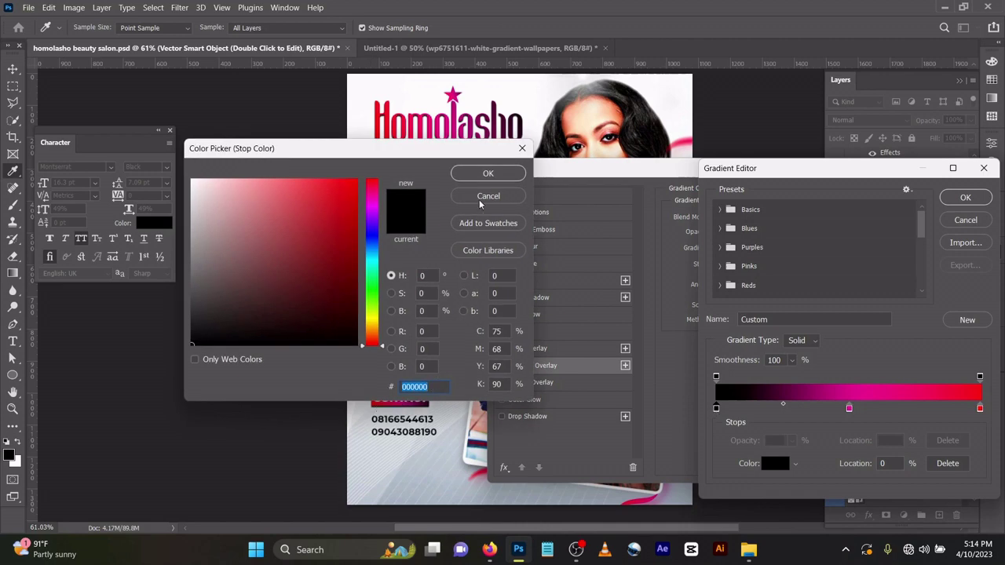
pyautogui.click(483, 172)
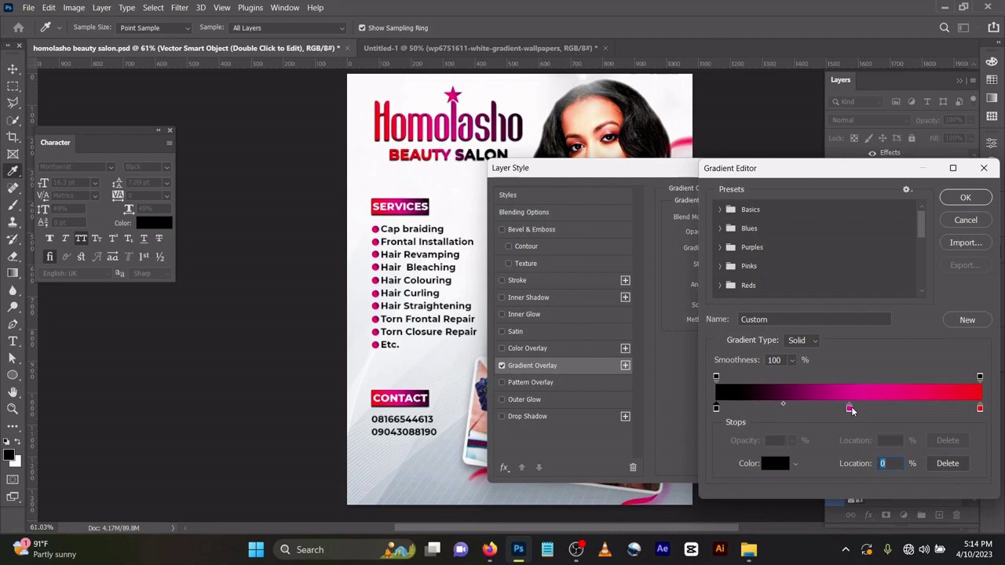
pyautogui.doubleClick(849, 408)
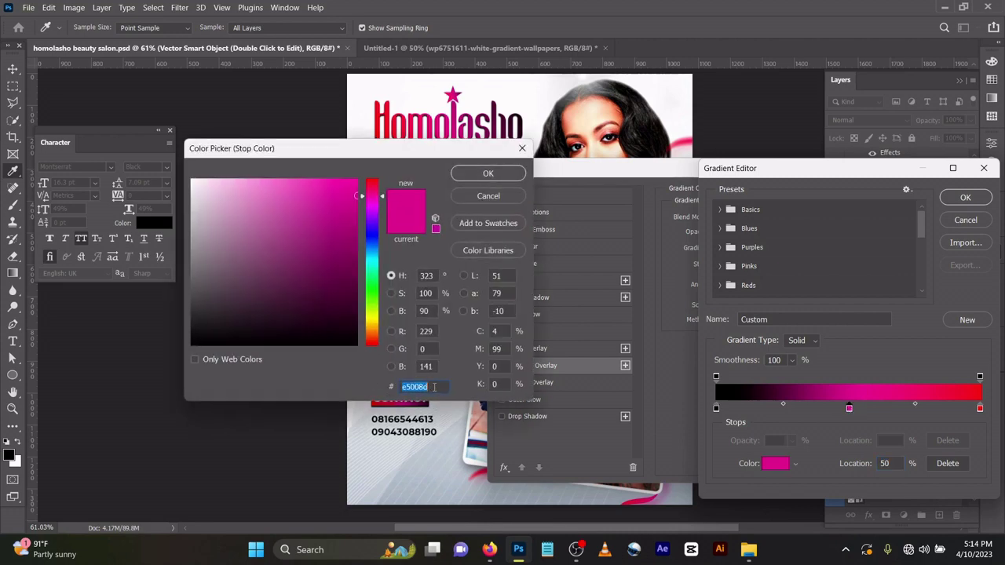
pyautogui.click(480, 176)
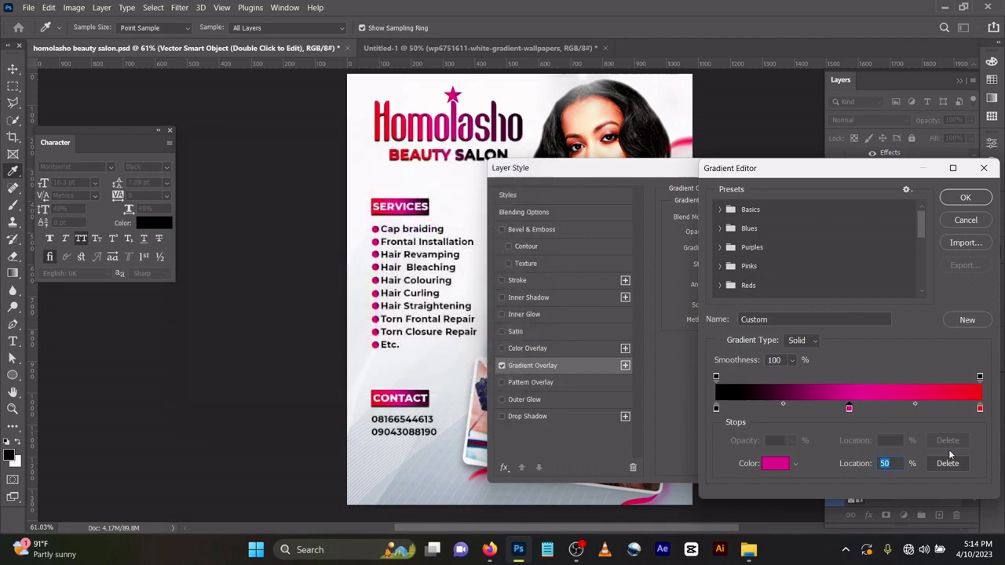
pyautogui.doubleClick(980, 408)
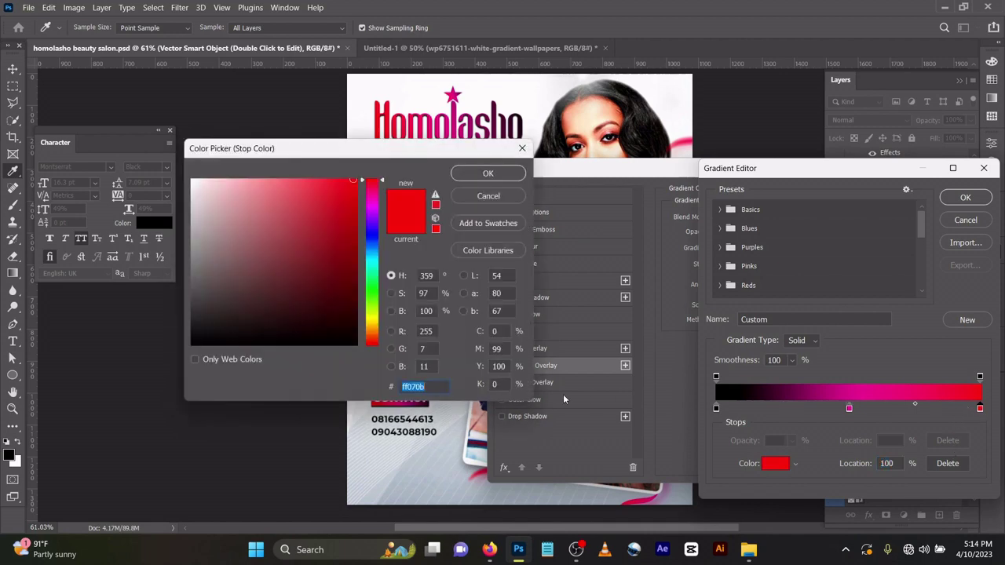
pyautogui.click(498, 172)
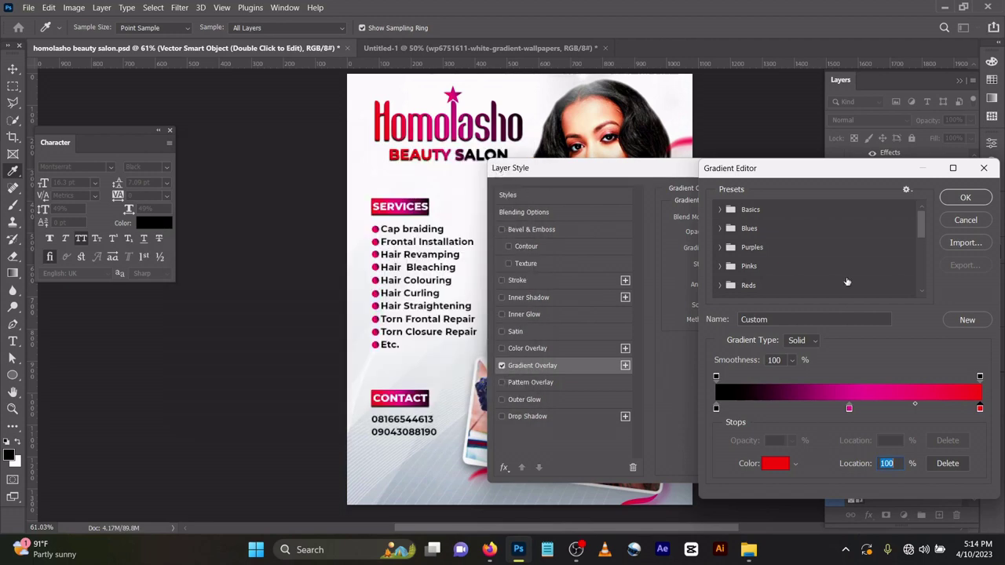
pyautogui.click(965, 198)
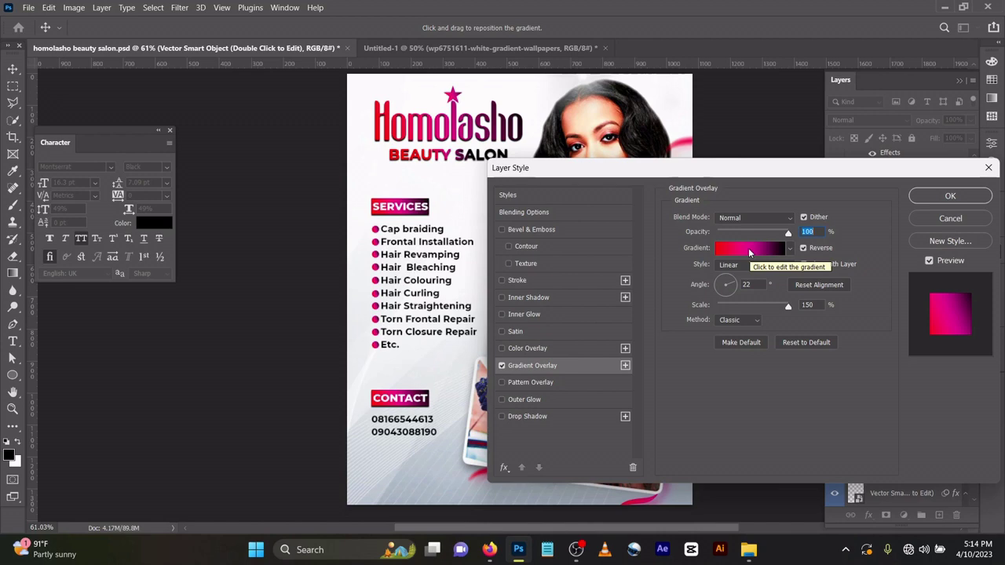
pyautogui.click(750, 250)
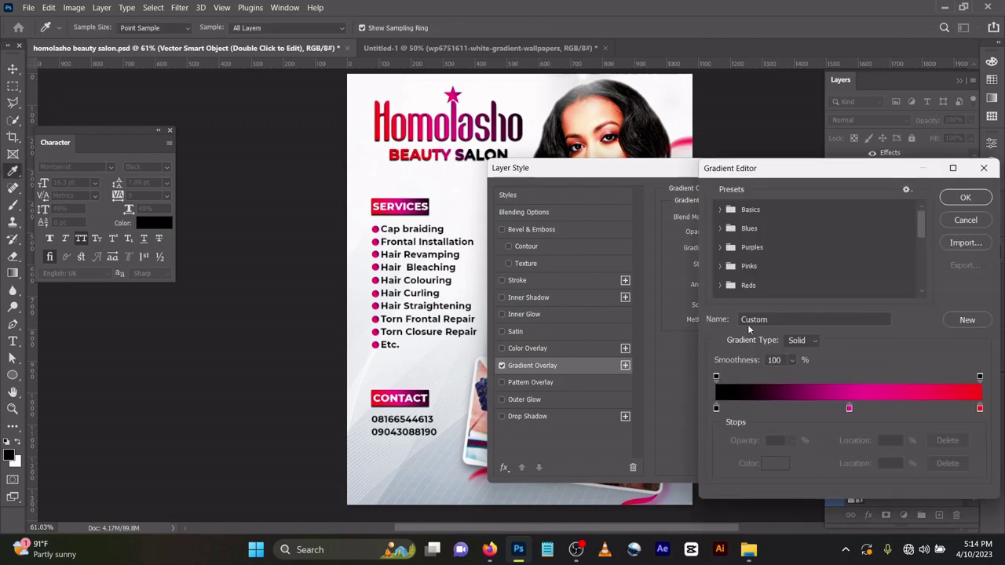
pyautogui.click(971, 200)
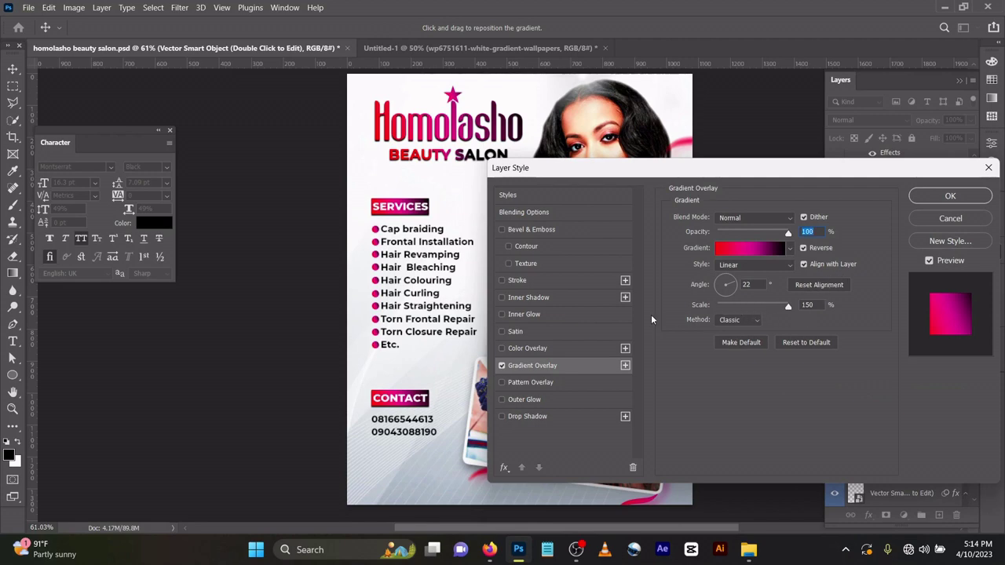
# Apply the gradient overlay and keep the Motion Blur at angle -90, distance 18
pyautogui.click(971, 197)
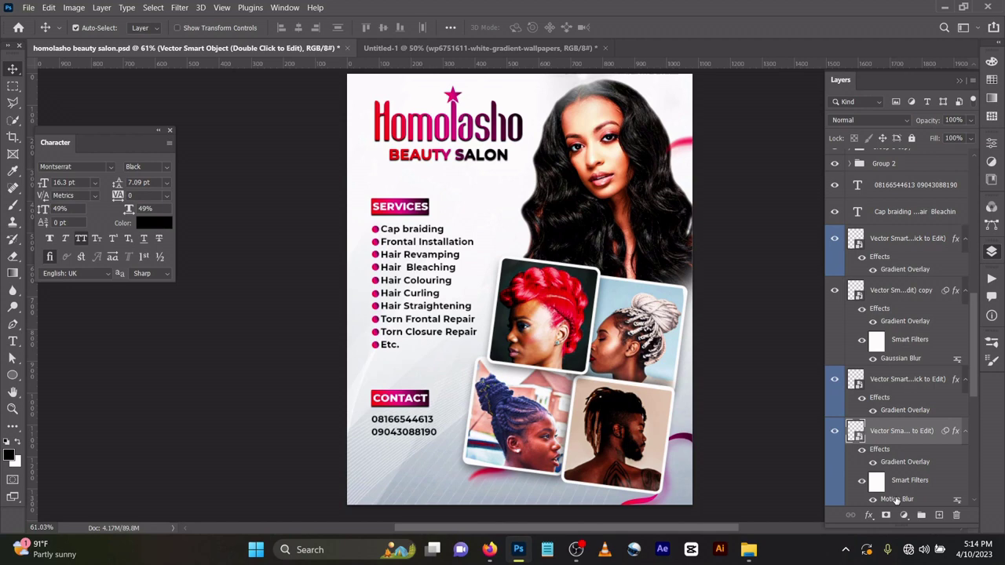
pyautogui.doubleClick(896, 499)
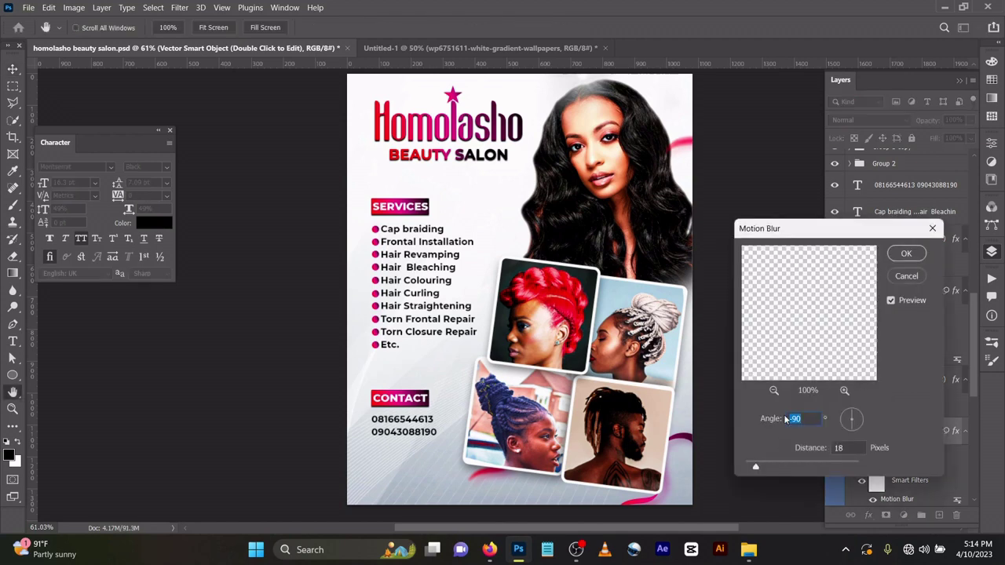
pyautogui.click(905, 252)
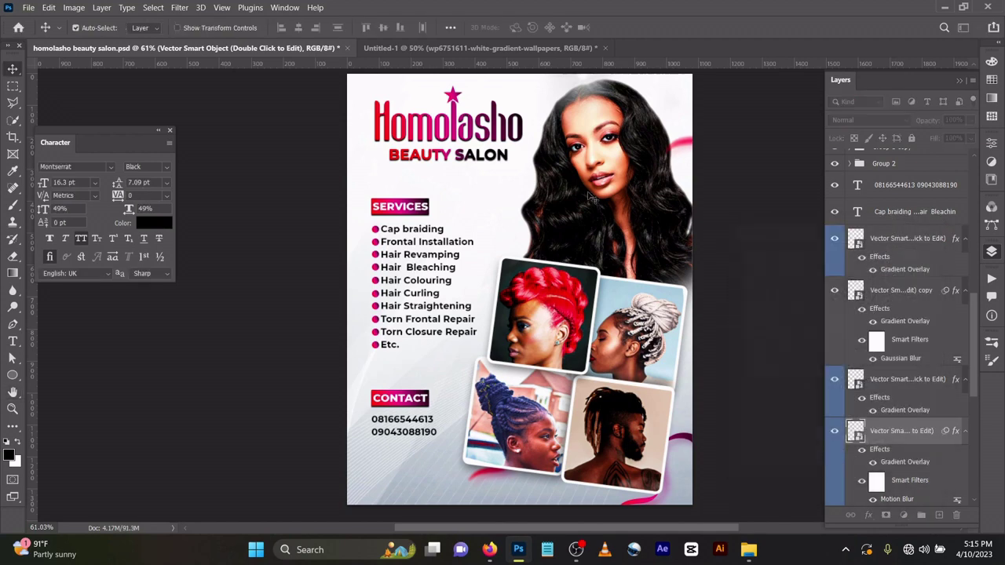
pyautogui.click(179, 10)
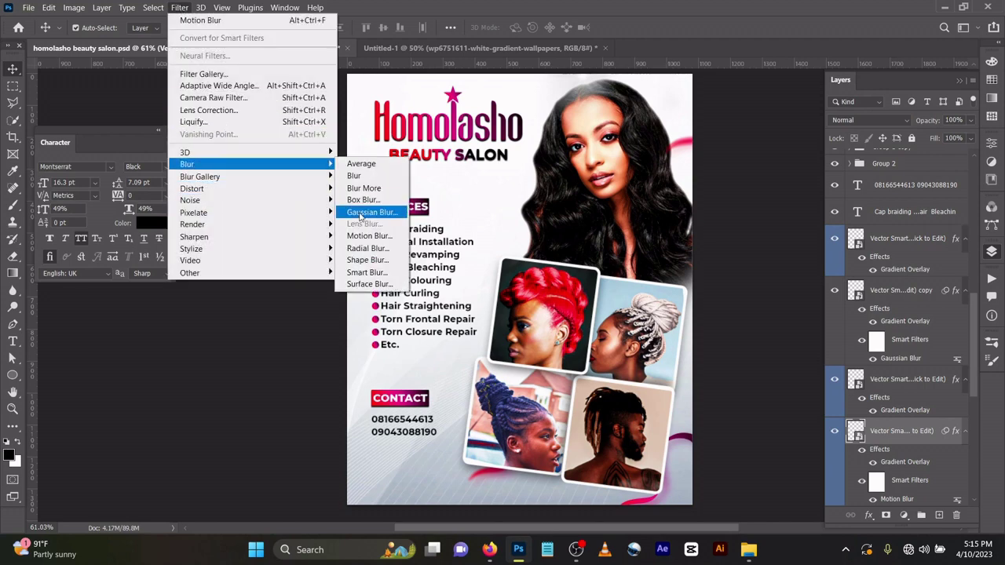
pyautogui.click(366, 236)
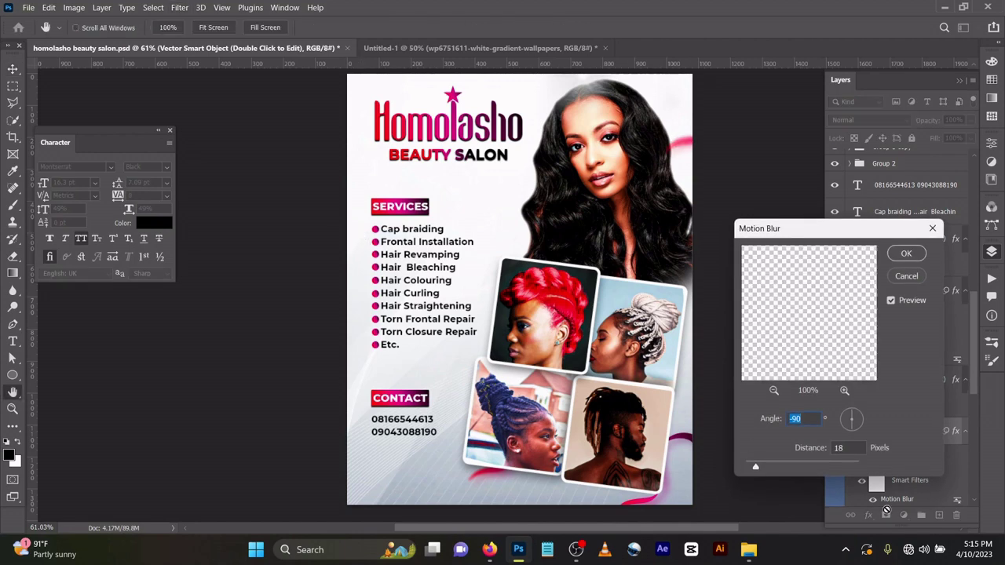
pyautogui.click(904, 257)
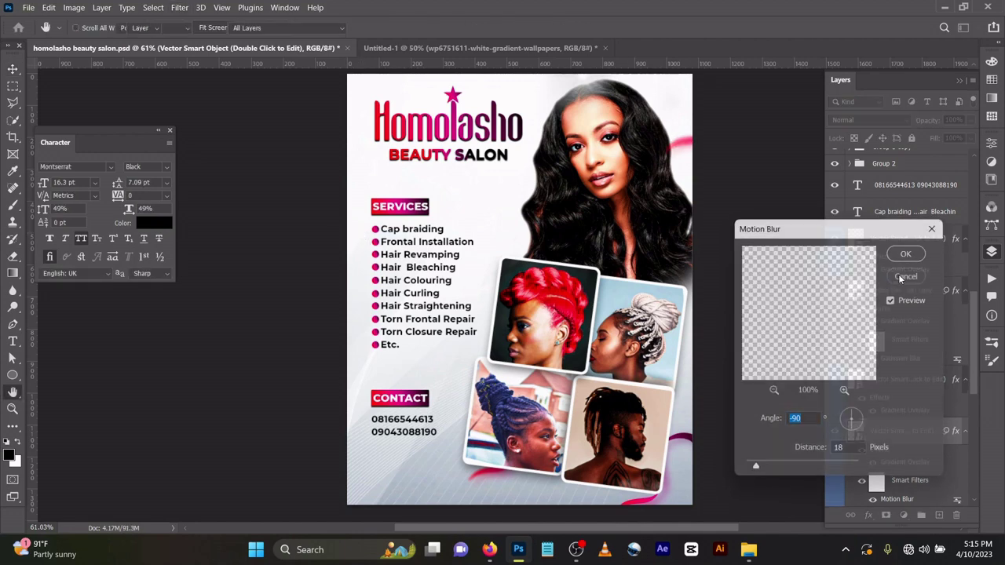
# Open Gaussian Blur and cancel it without applying any blur
pyautogui.click(180, 8)
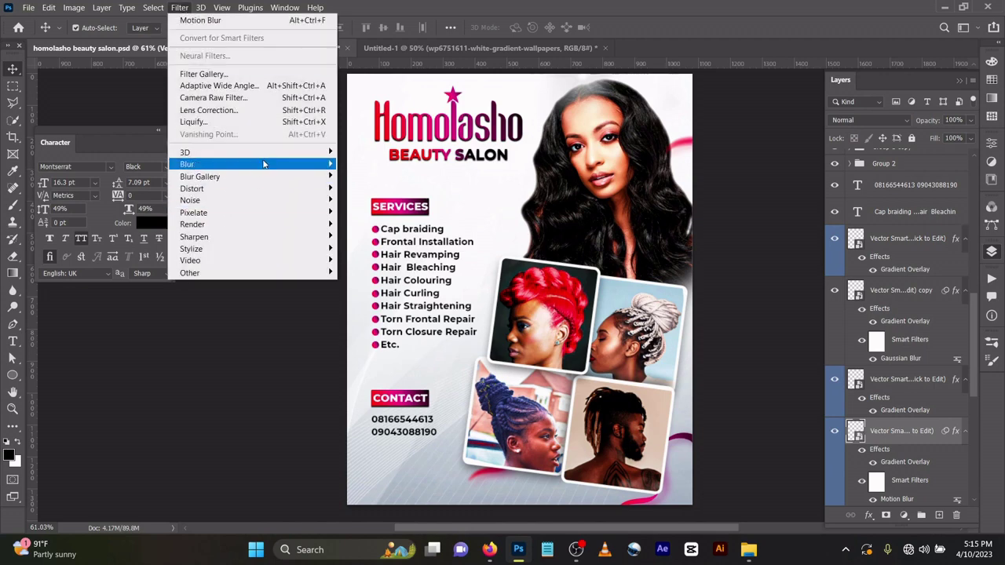
pyautogui.moveTo(315, 167)
pyautogui.click(397, 213)
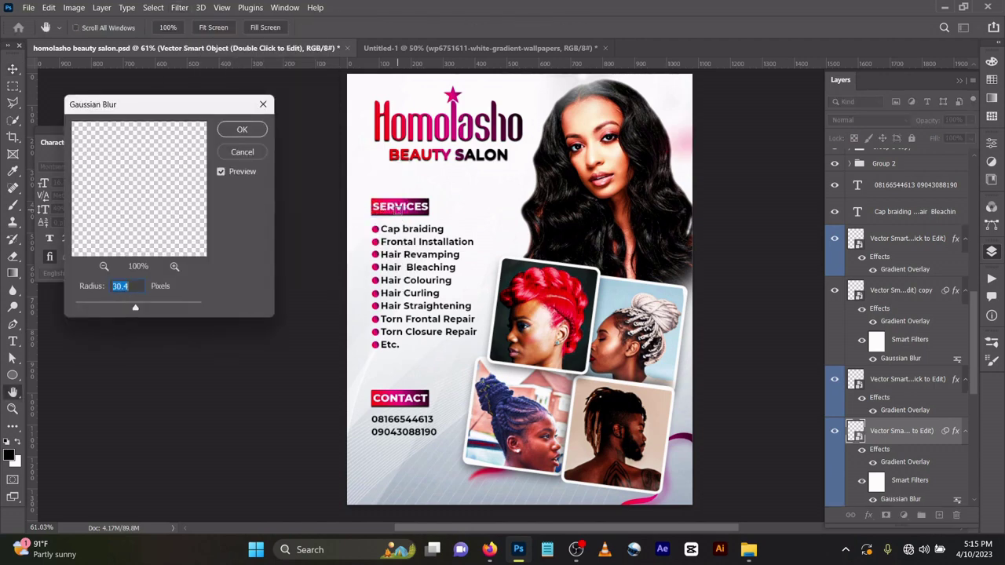
pyautogui.click(251, 154)
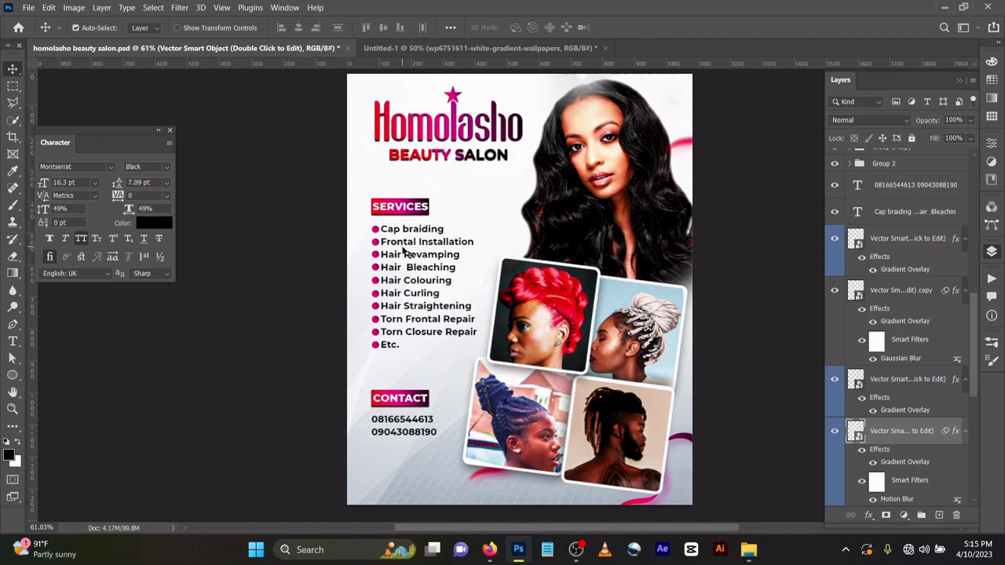
# Touch up and commit the services list text
pyautogui.scroll(3, 403, 250)
pyautogui.scroll(1, 402, 250)
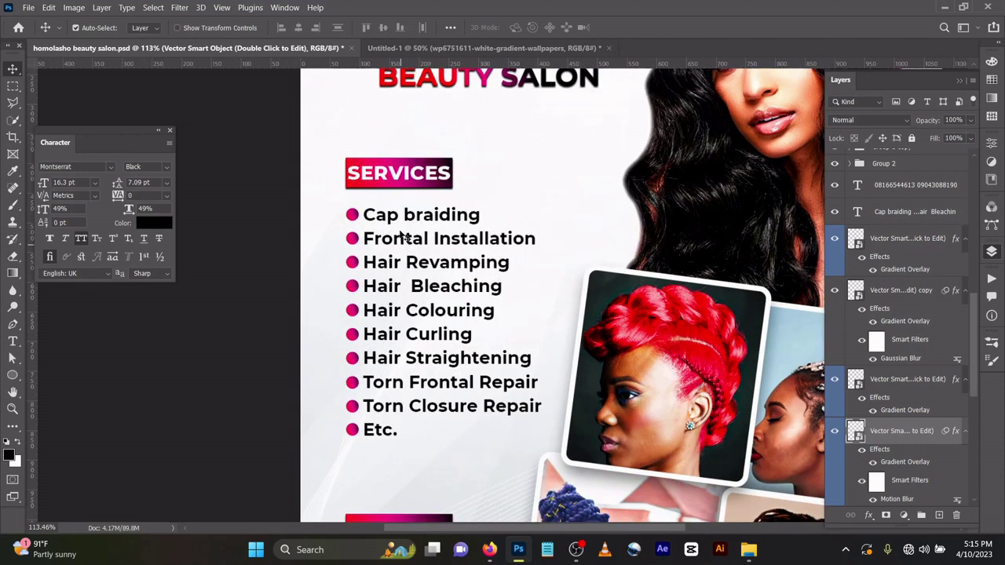
pyautogui.click(405, 213)
pyautogui.doubleClick(405, 212)
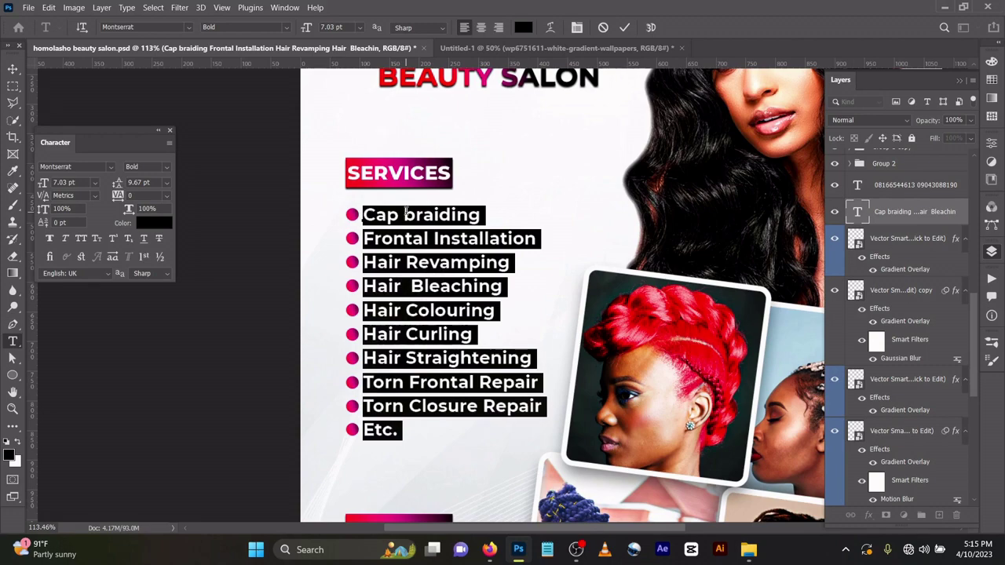
pyautogui.click(624, 27)
pyautogui.press('v')
pyautogui.hotkey('ctrl', '0')
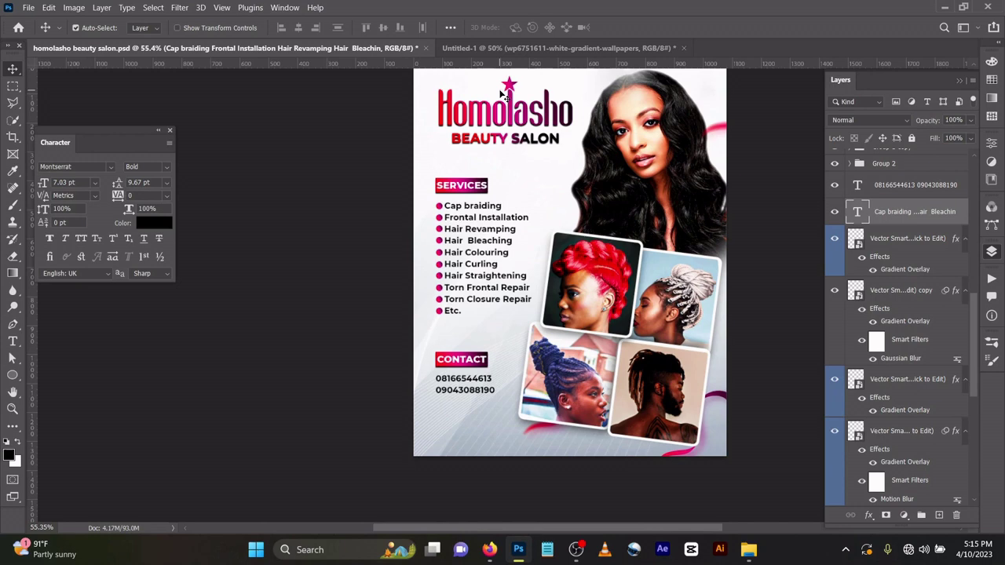
# Edit and commit the Homolasho title text
pyautogui.scroll(1, 500, 94)
pyautogui.scroll(2, 500, 95)
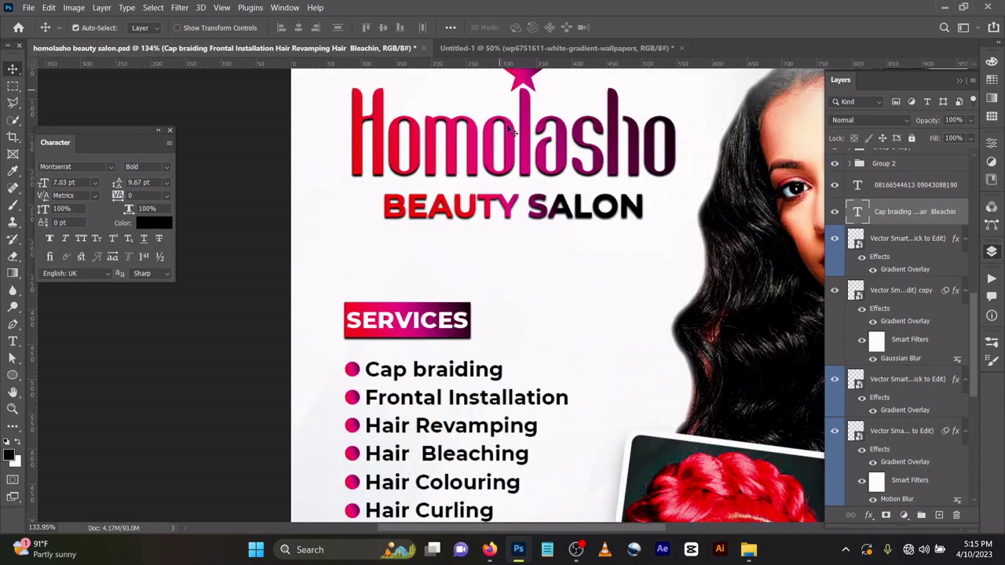
pyautogui.doubleClick(507, 124)
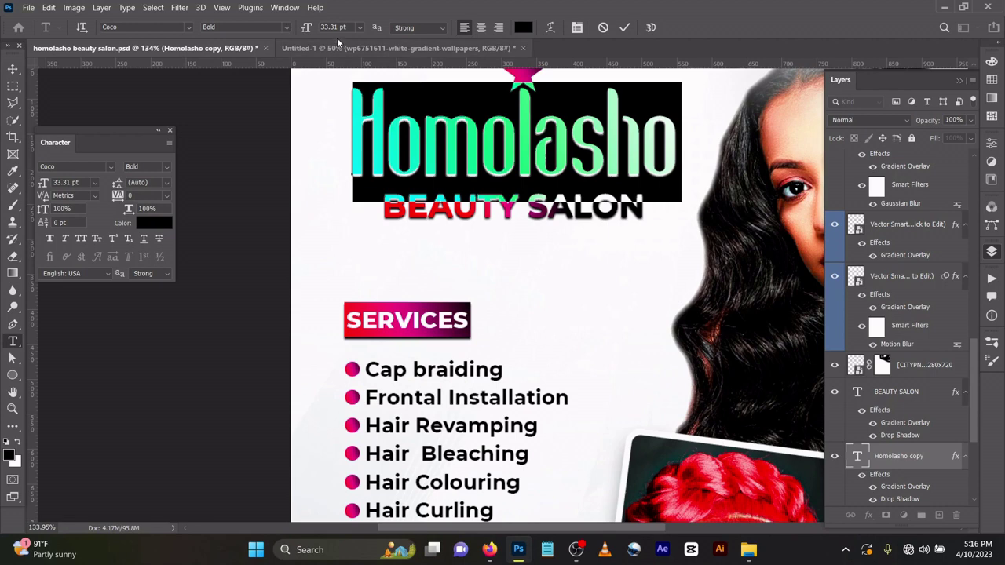
pyautogui.click(624, 28)
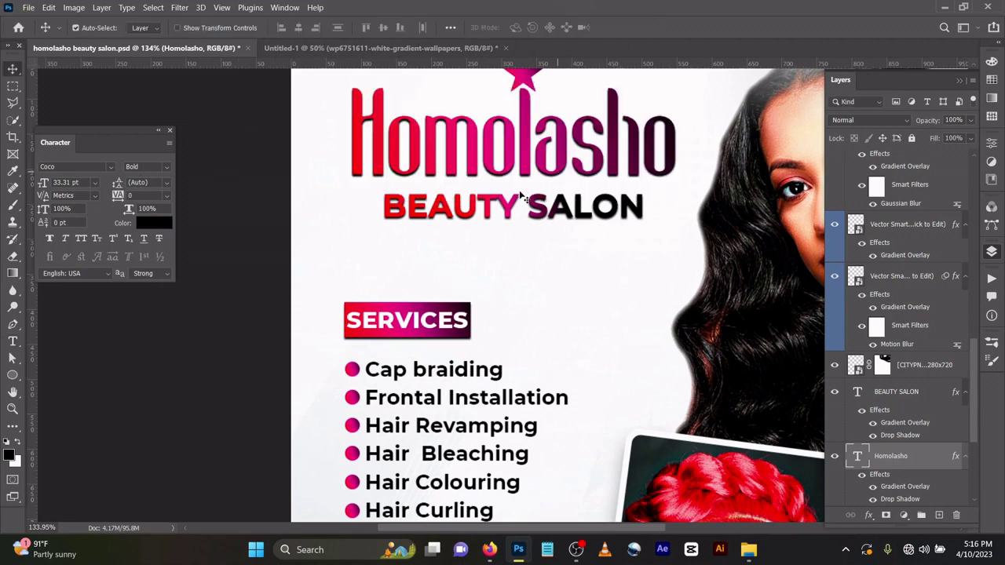
# Nudge the pink star above the title a few pixels up and left
pyautogui.scroll(-3, 522, 196)
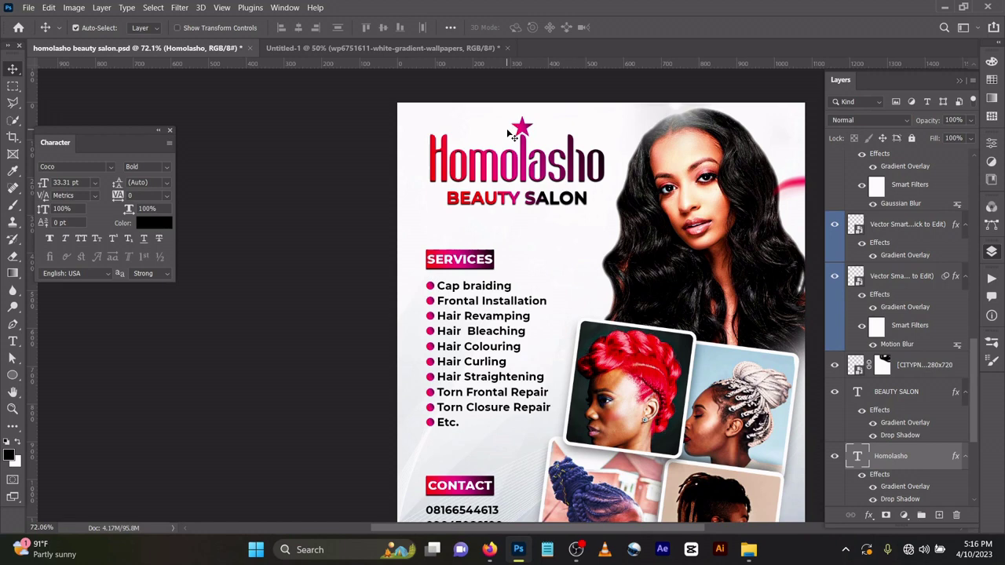
pyautogui.click(530, 134)
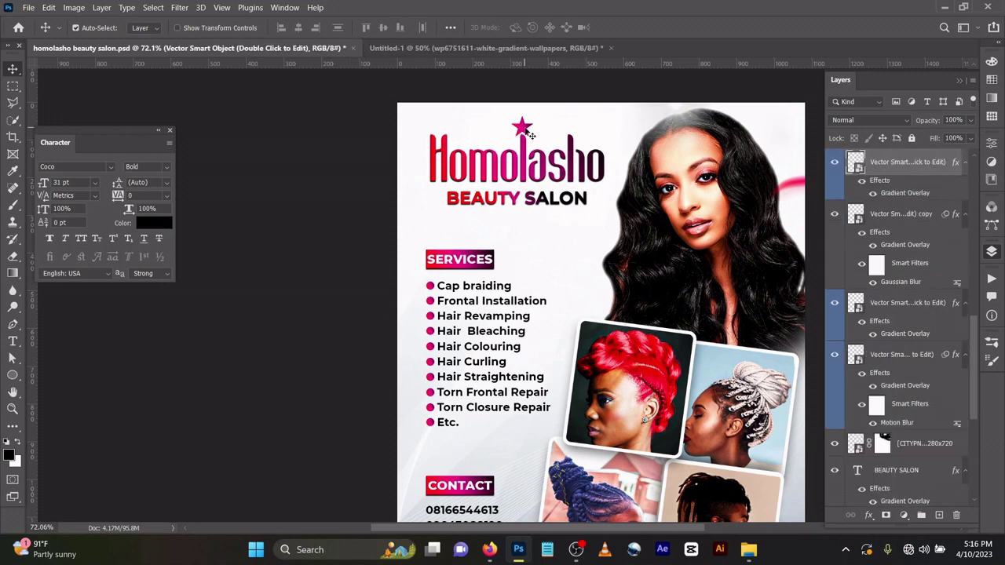
pyautogui.moveTo(530, 134)
pyautogui.mouseDown()
pyautogui.moveTo(523, 117)
pyautogui.moveTo(524, 127)
pyautogui.mouseUp()
# Edit and commit the BEAUTY SALON text
pyautogui.doubleClick(534, 202)
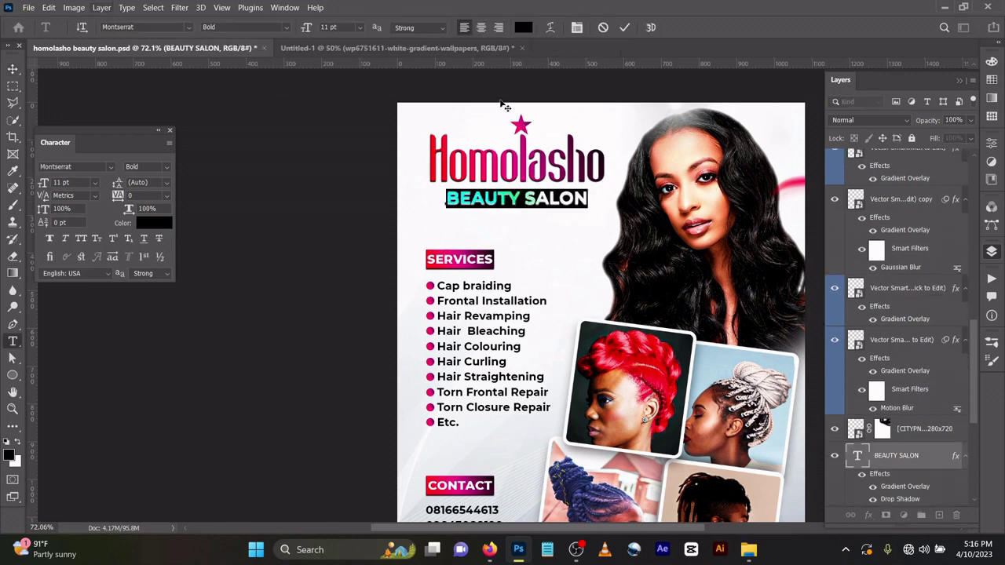
pyautogui.click(624, 28)
pyautogui.press('v')
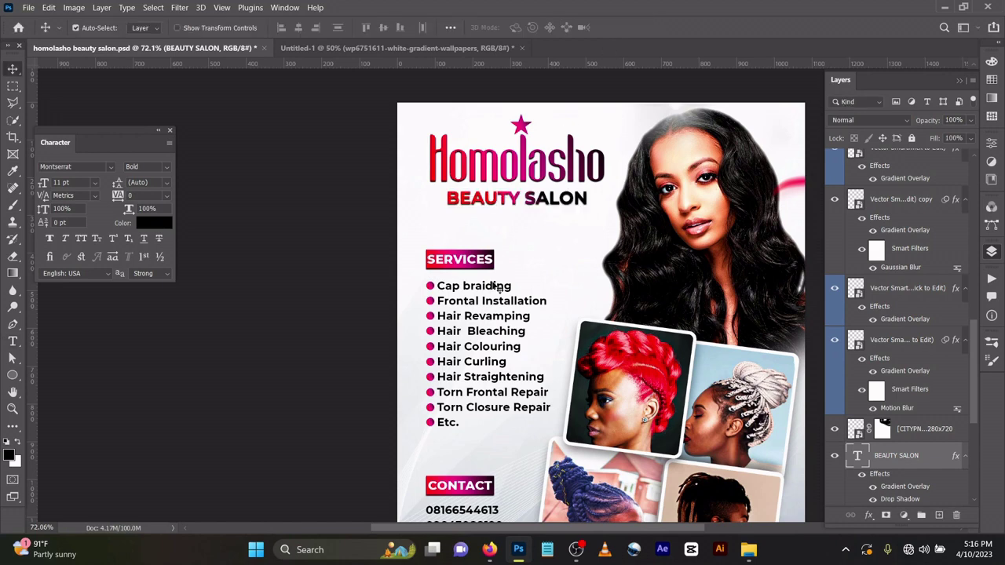
# Look over the collage layers, including the red-hair photo's white-stroked frame, then show Untitled-1
pyautogui.click(463, 500)
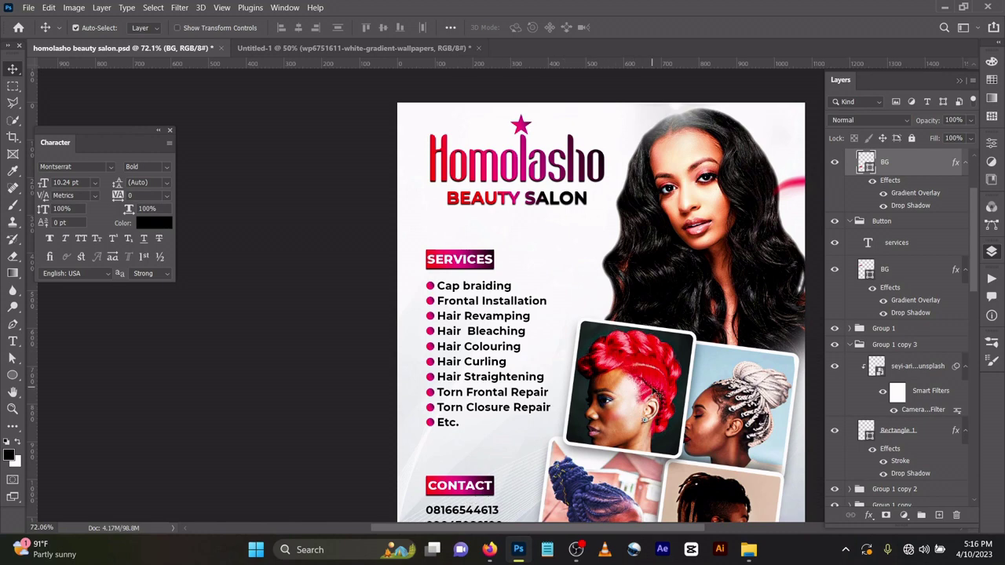
pyautogui.click(654, 392)
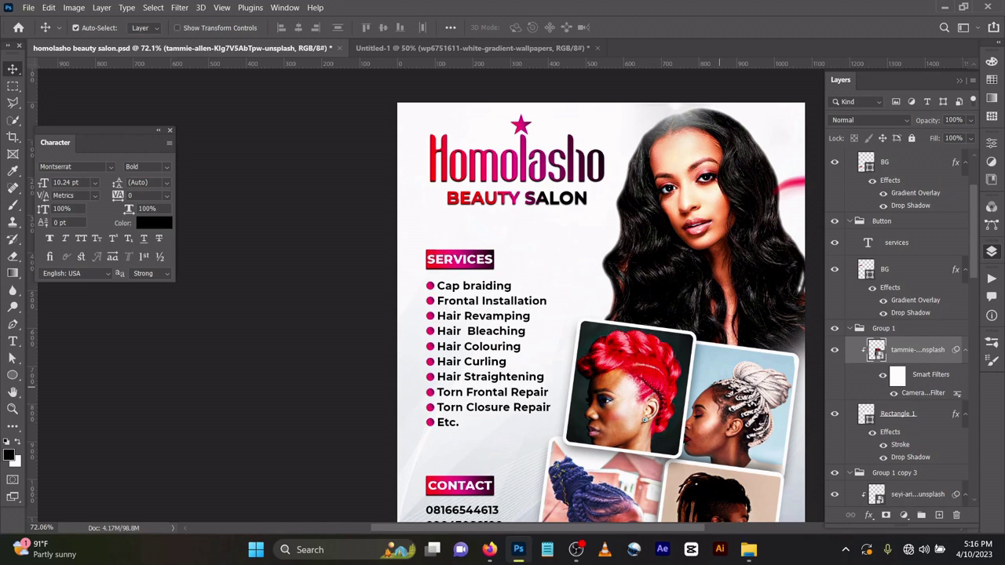
pyautogui.click(850, 329)
pyautogui.click(850, 346)
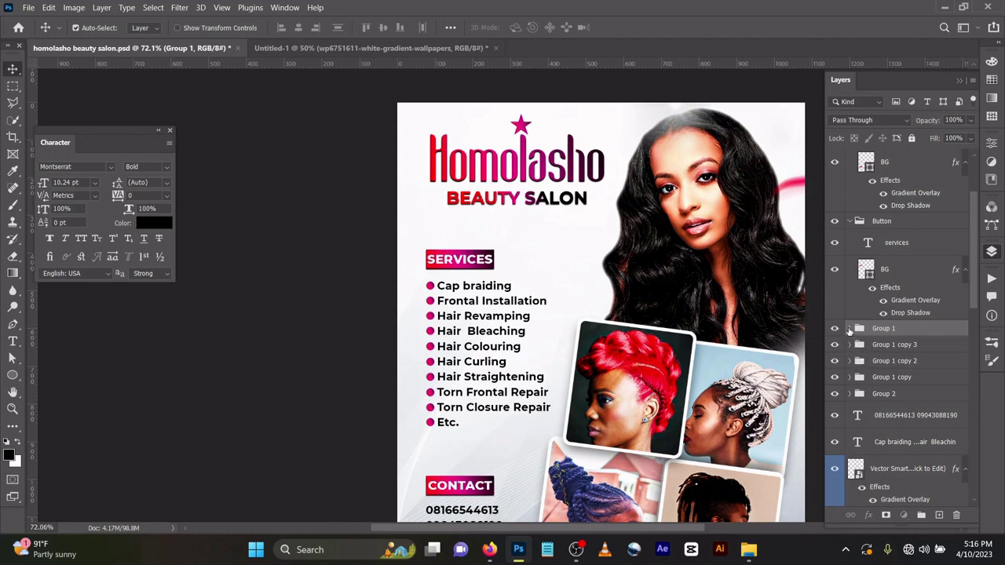
pyautogui.click(851, 329)
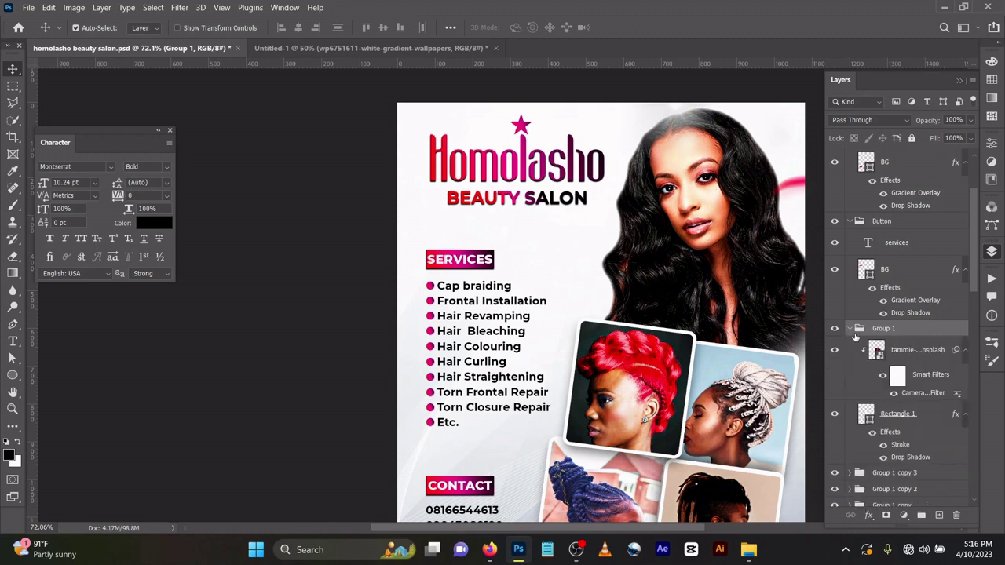
pyautogui.click(894, 416)
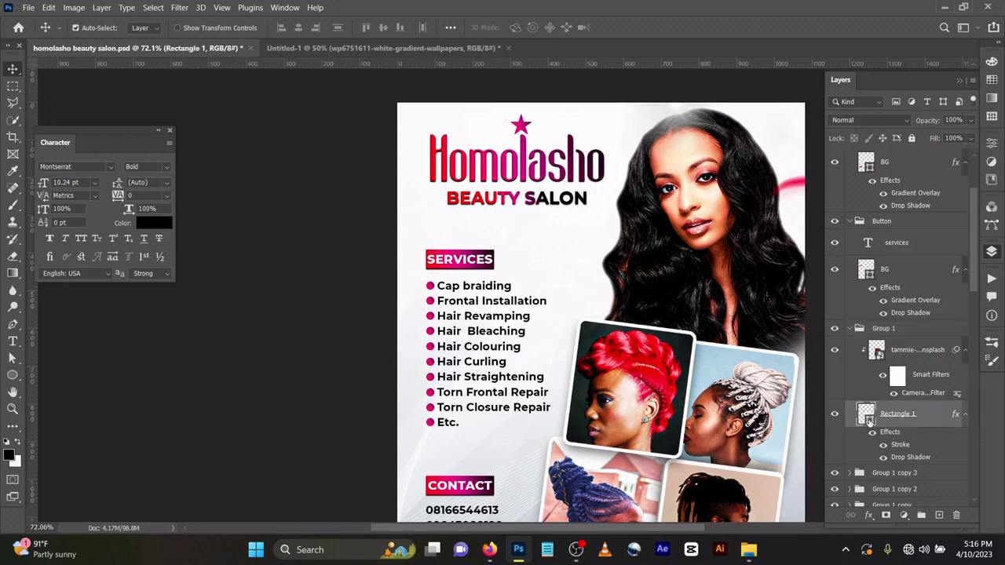
pyautogui.click(341, 47)
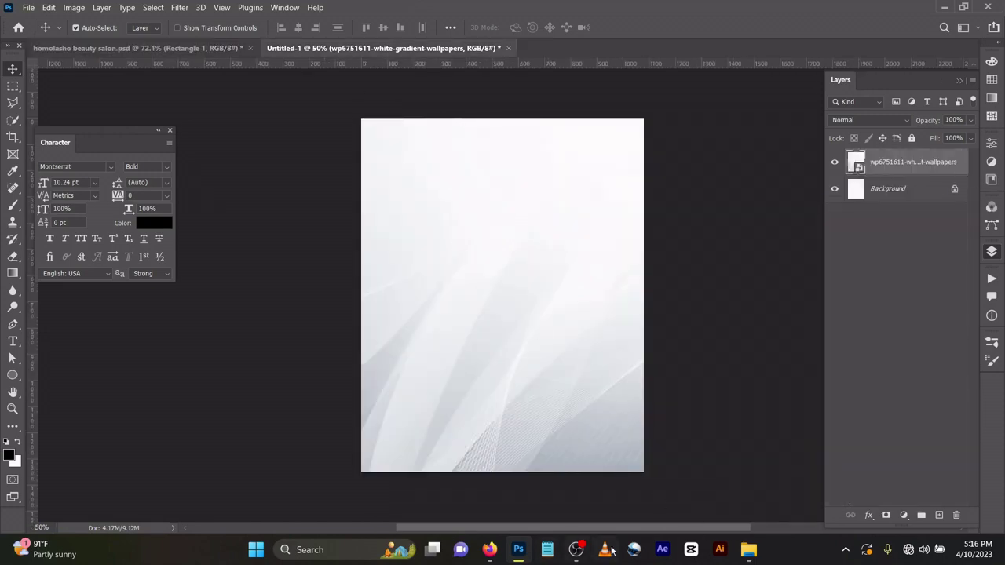
pyautogui.moveTo(749, 550)
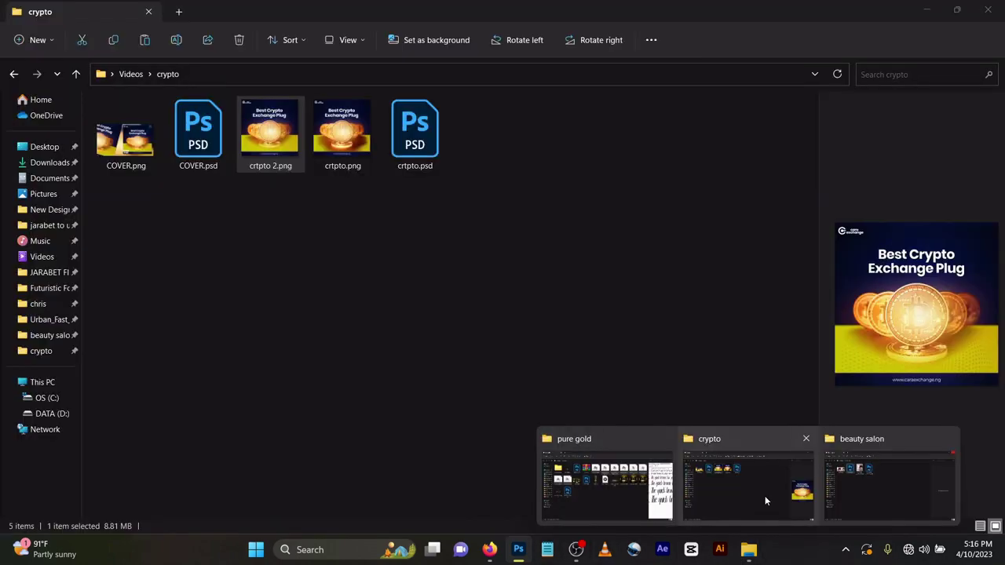
pyautogui.moveTo(661, 500)
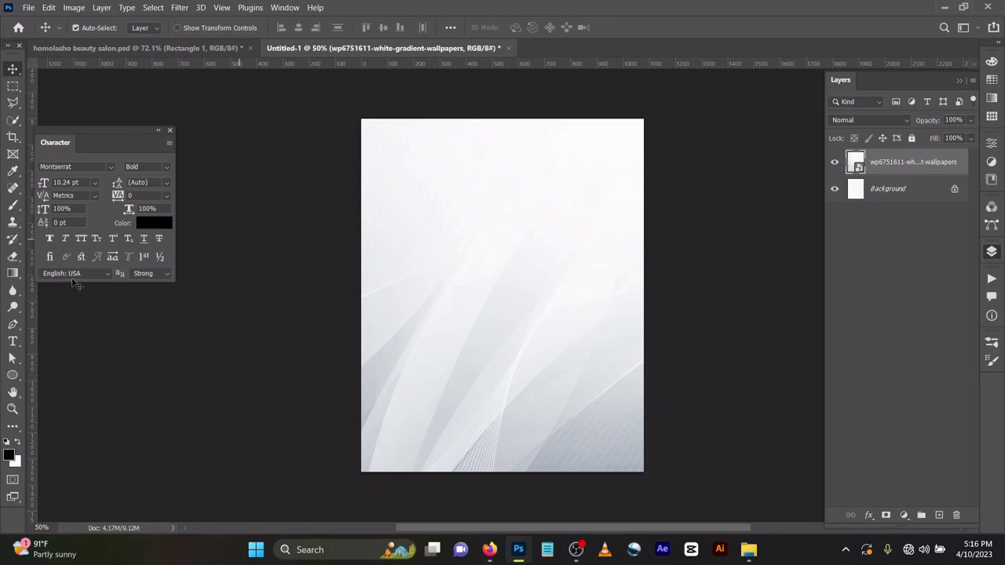
pyautogui.click(604, 471)
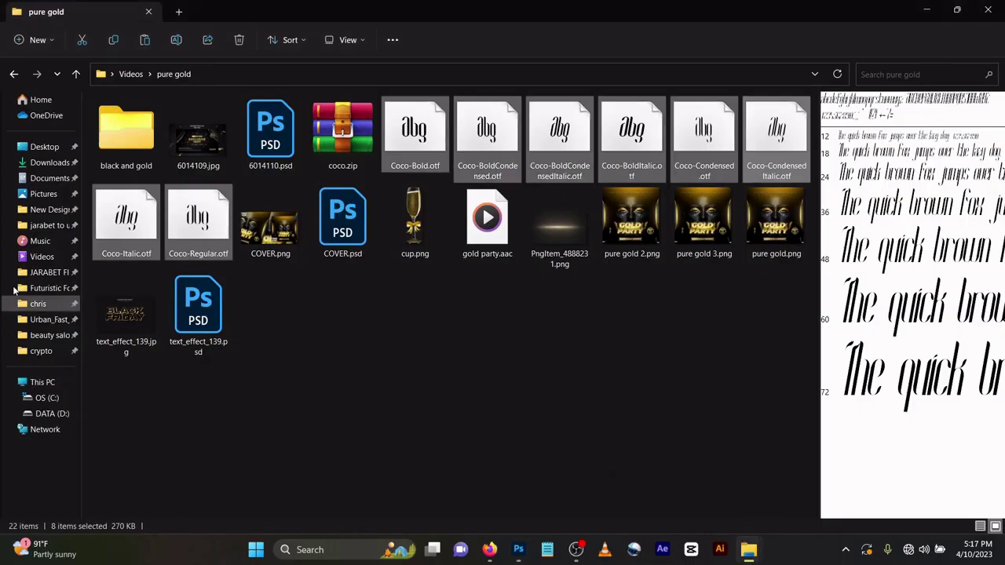
pyautogui.click(49, 162)
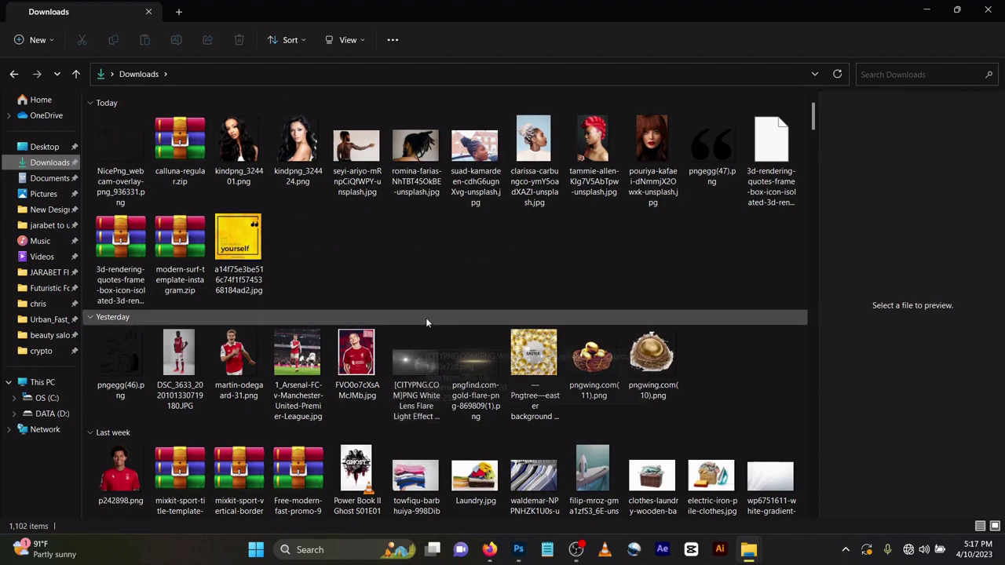
pyautogui.click(518, 549)
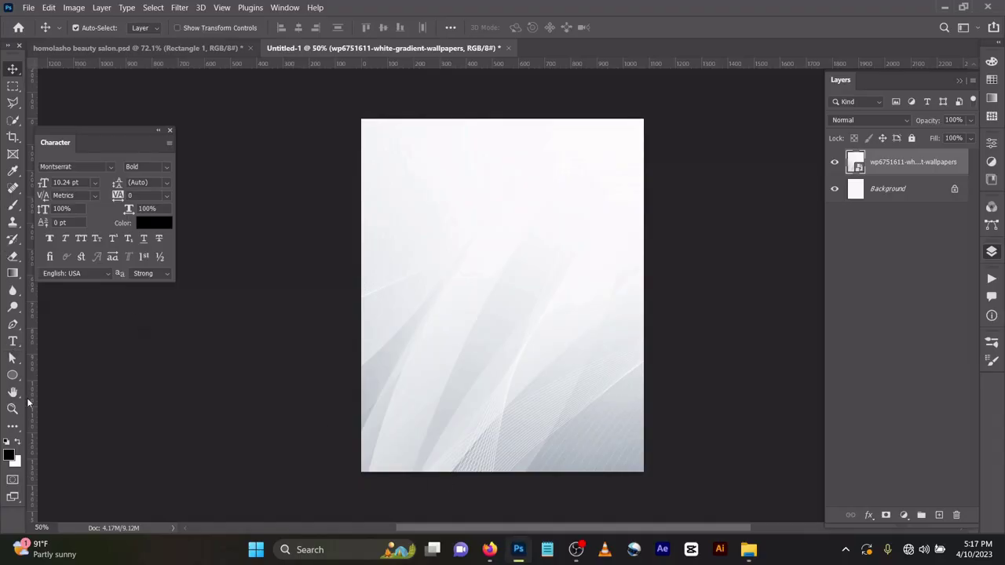
# Draw a black 346 × 506 px rounded rectangle near the top centre, nudged right and down
pyautogui.click(13, 375)
pyautogui.click(39, 379)
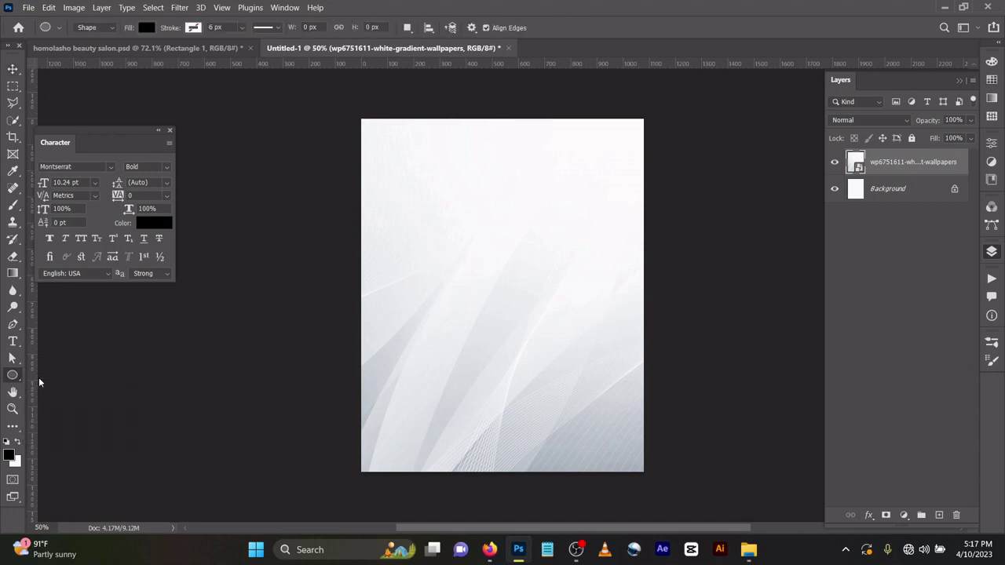
pyautogui.moveTo(509, 231); pyautogui.dragTo(510, 244)
pyautogui.moveTo(530, 297); pyautogui.dragTo(554, 301)
pyautogui.hotkey('ctrl', 'z')
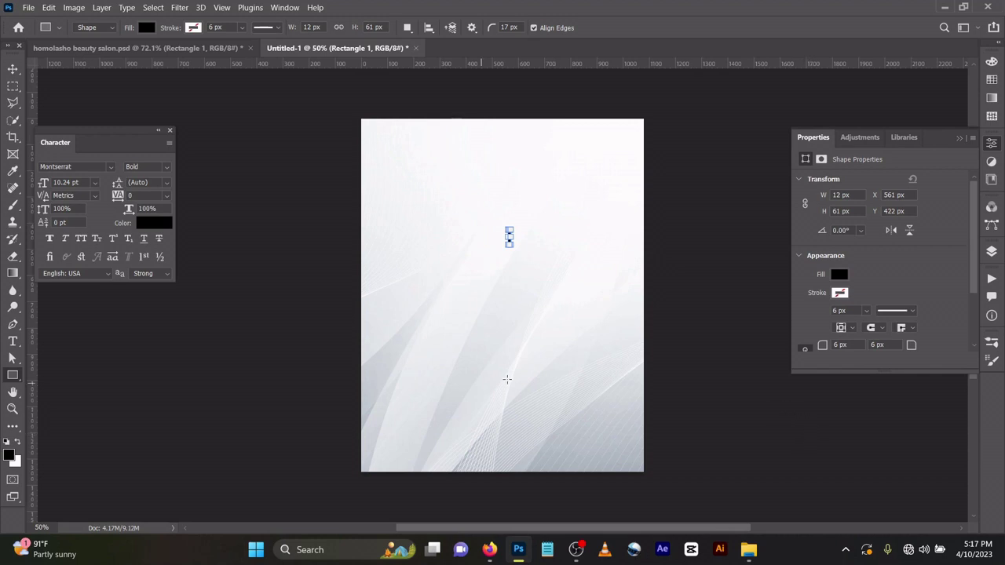
pyautogui.hotkey('ctrl', 'z')
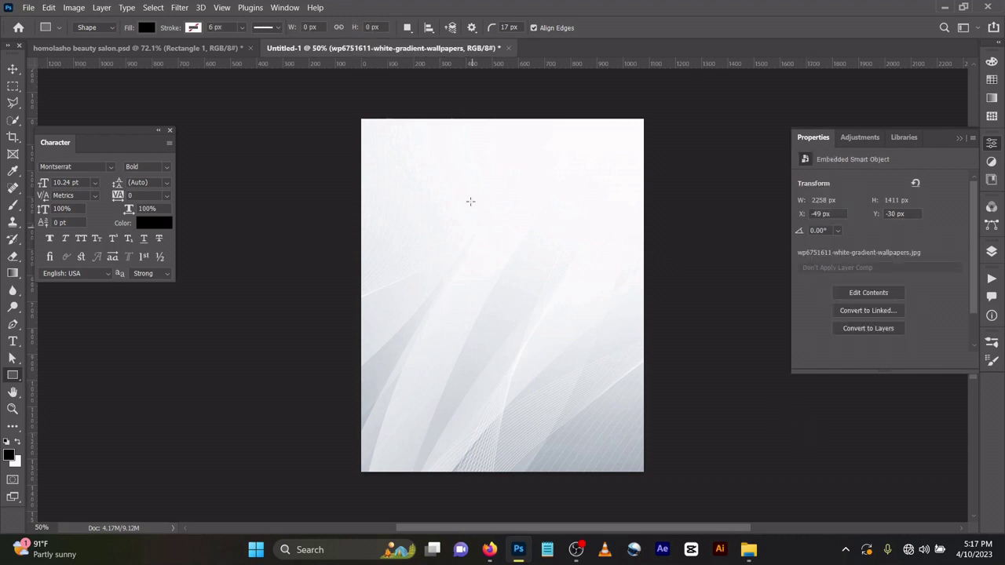
pyautogui.moveTo(474, 186)
pyautogui.mouseDown()
pyautogui.moveTo(529, 357)
pyautogui.moveTo(564, 316)
pyautogui.mouseUp()
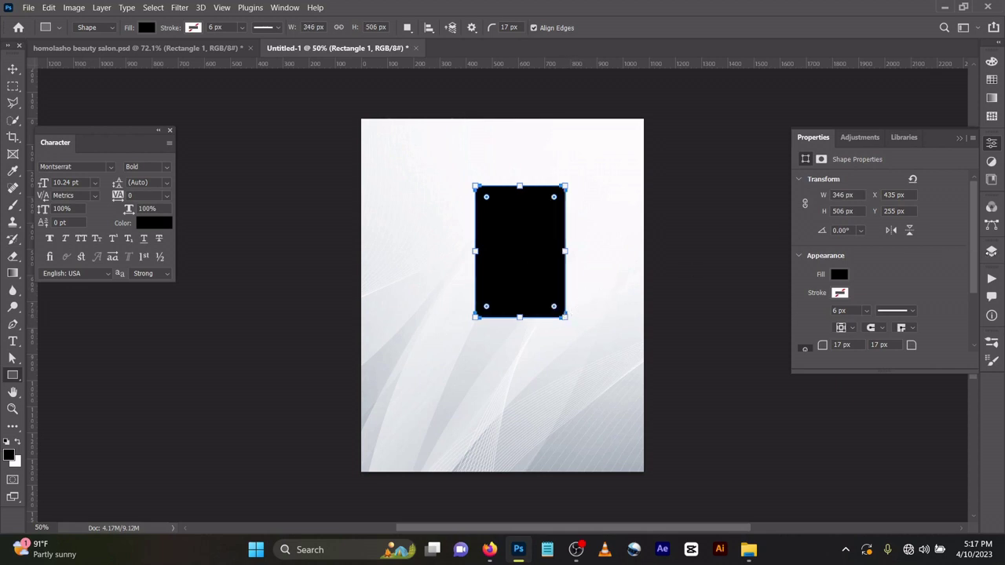
pyautogui.click(992, 252)
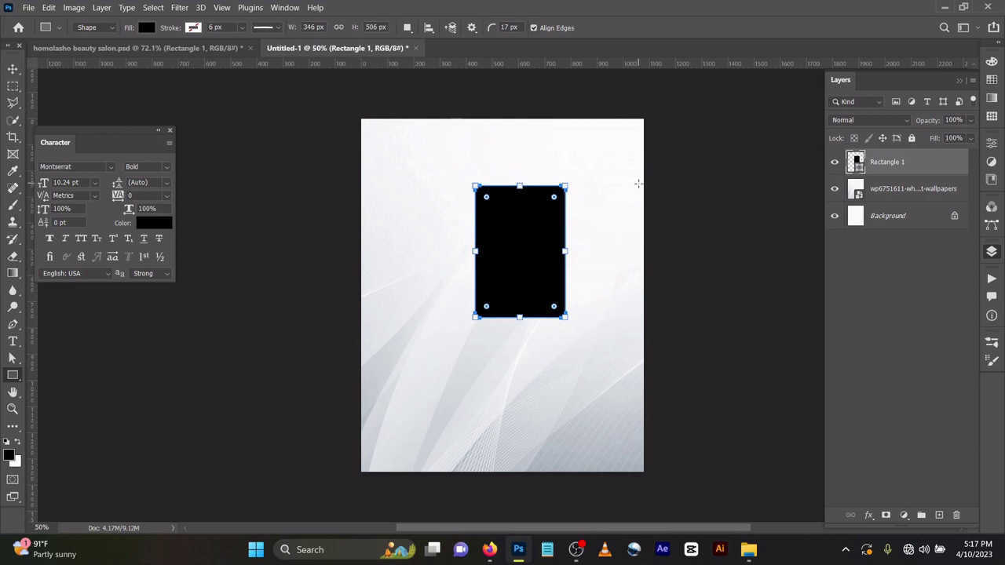
pyautogui.press('v')
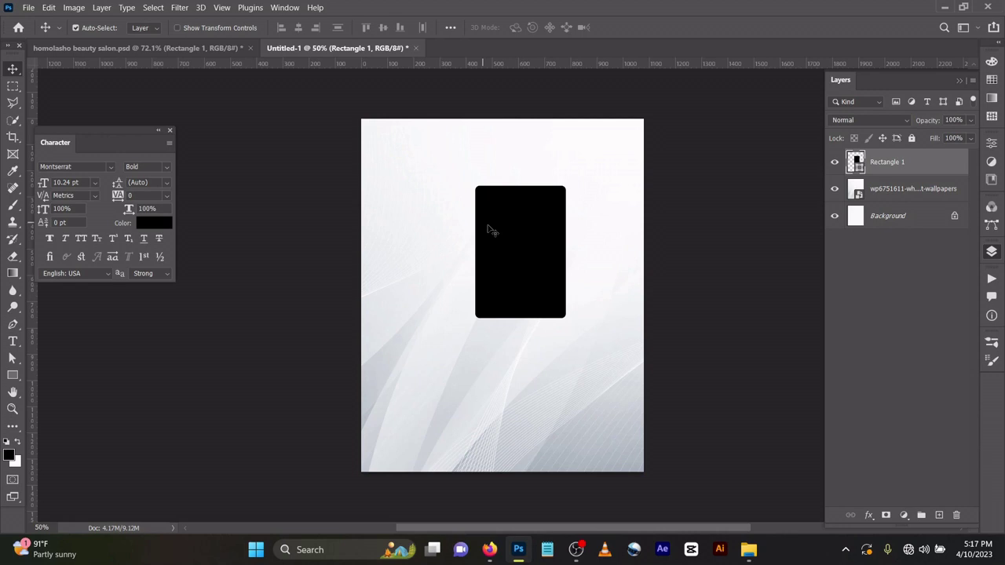
pyautogui.moveTo(493, 230); pyautogui.dragTo(518, 259)
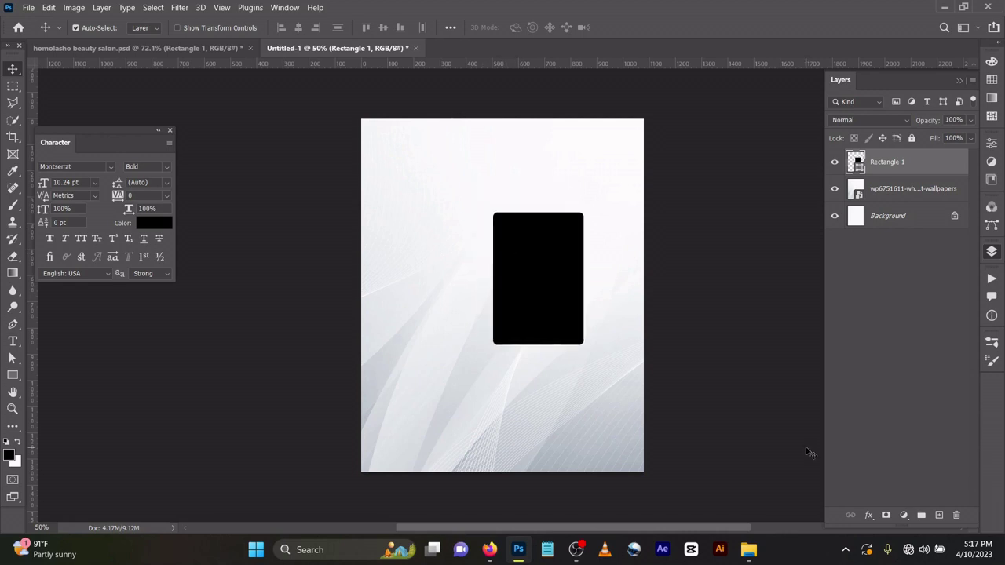
# Give Rectangle 1 a white Stroke and a Drop Shadow with Distance 6 px and Size 13 px
pyautogui.click(869, 515)
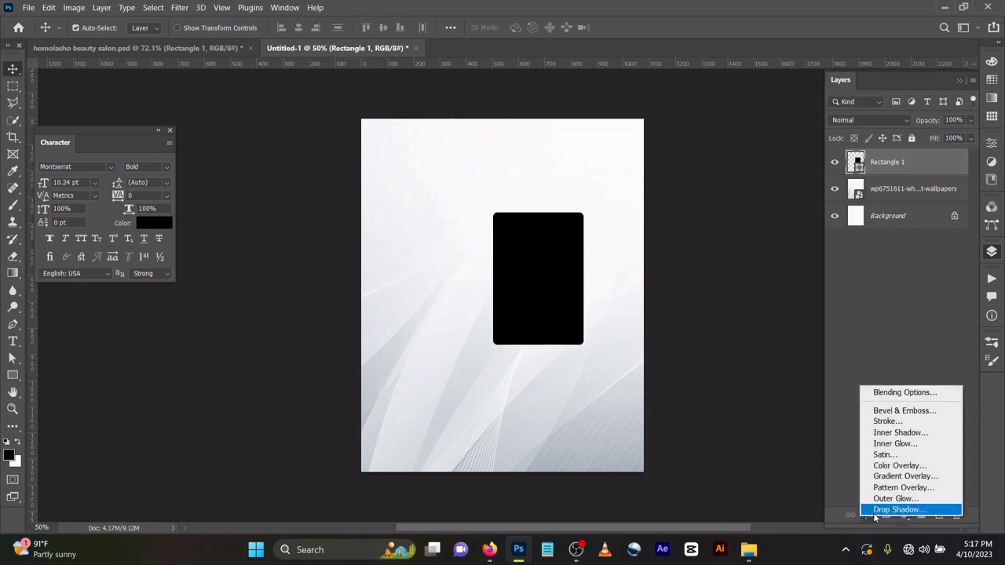
pyautogui.click(877, 515)
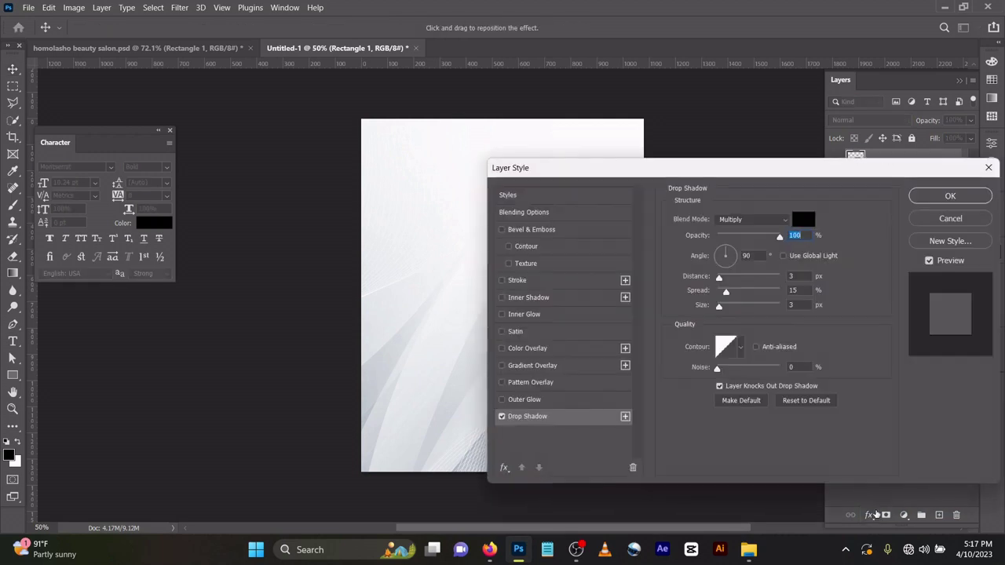
pyautogui.click(931, 219)
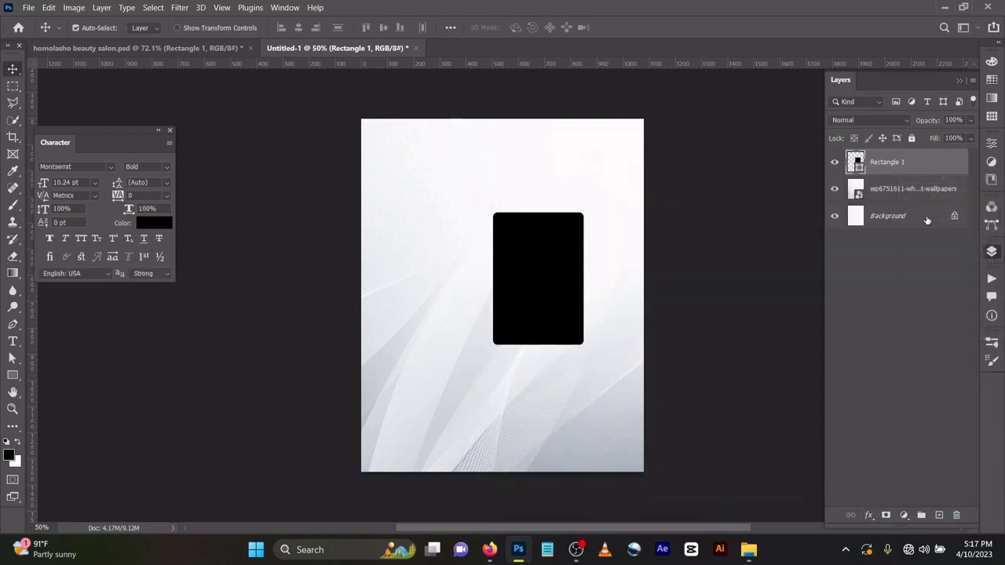
pyautogui.click(869, 515)
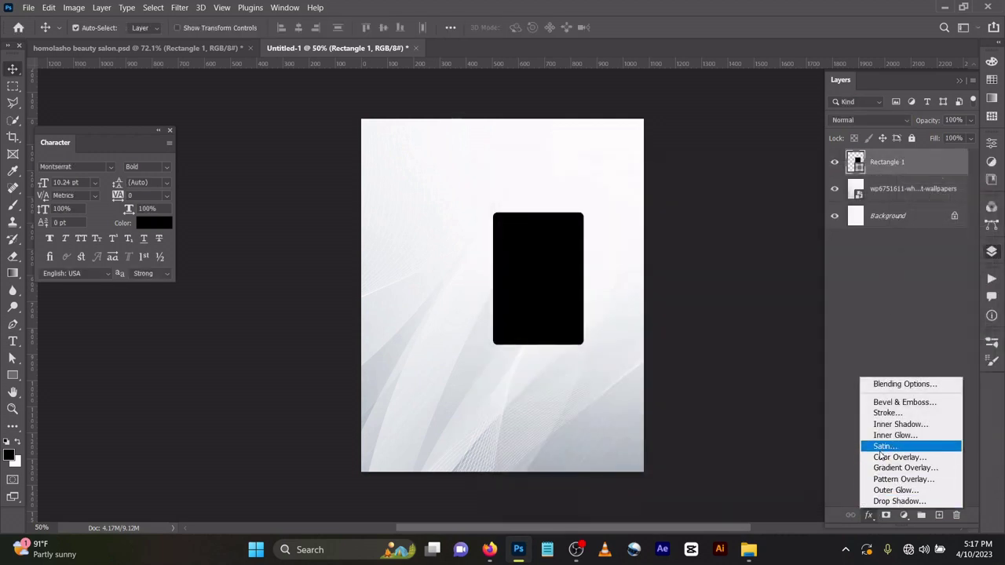
pyautogui.click(885, 413)
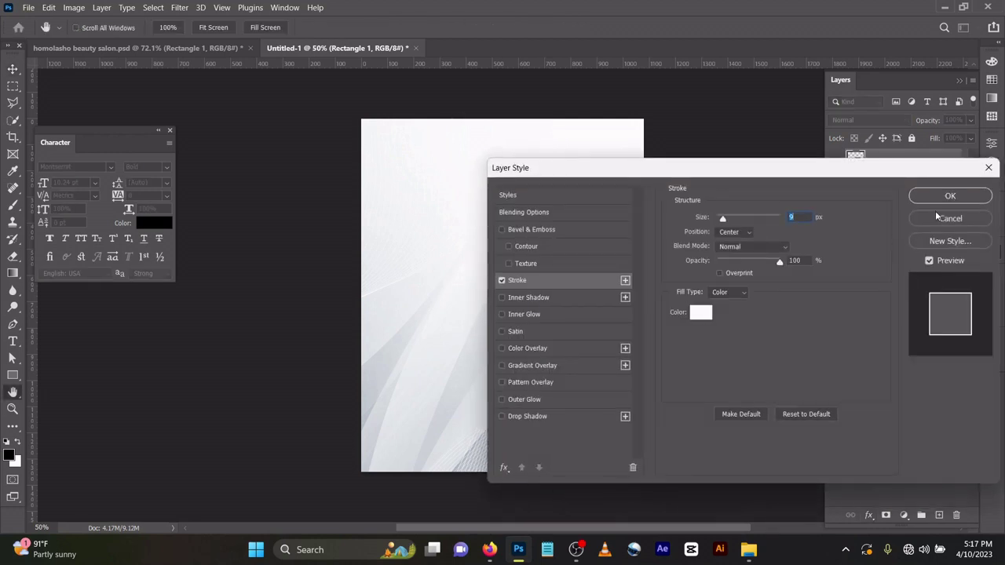
pyautogui.moveTo(678, 171); pyautogui.dragTo(813, 173)
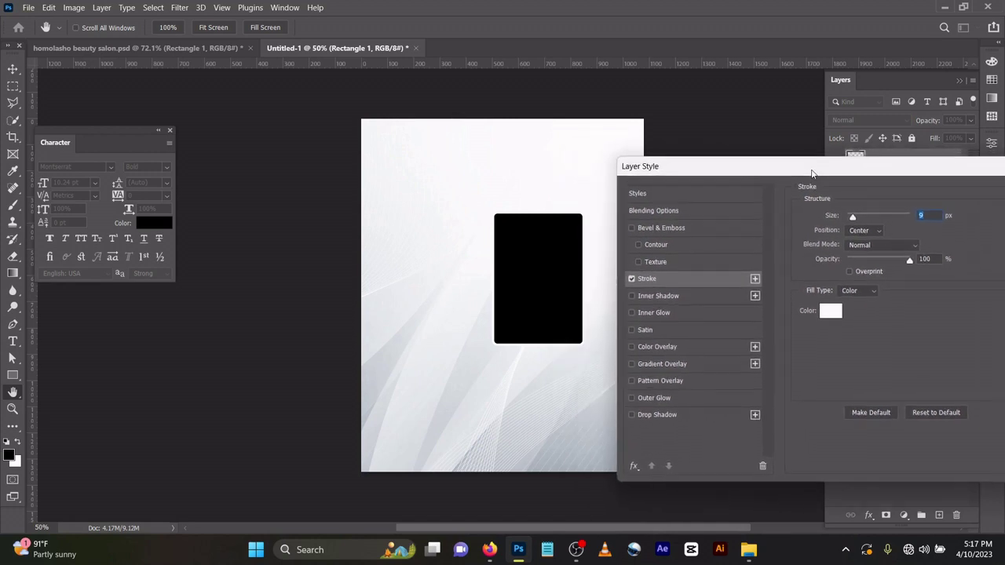
pyautogui.click(659, 414)
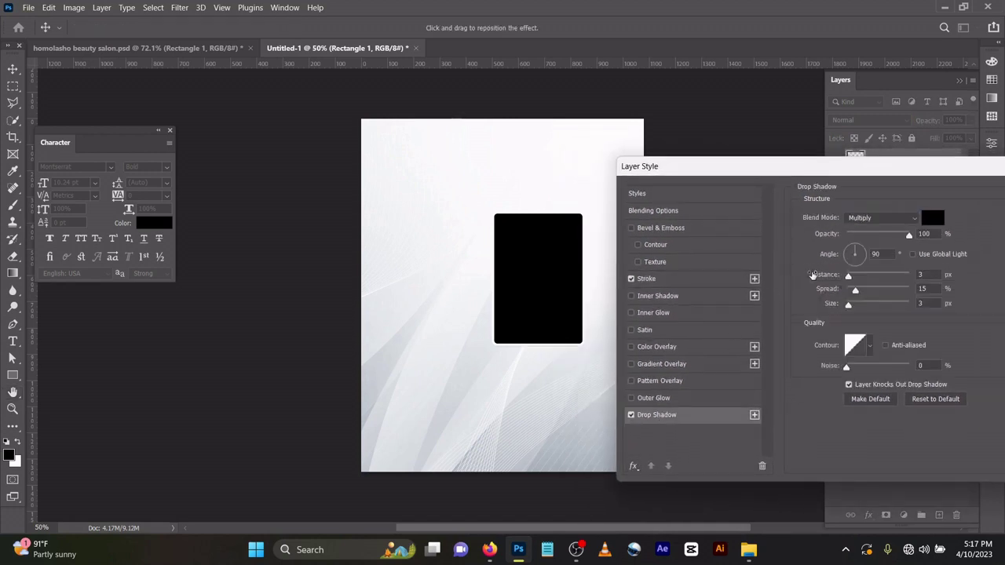
pyautogui.moveTo(849, 279); pyautogui.dragTo(854, 308)
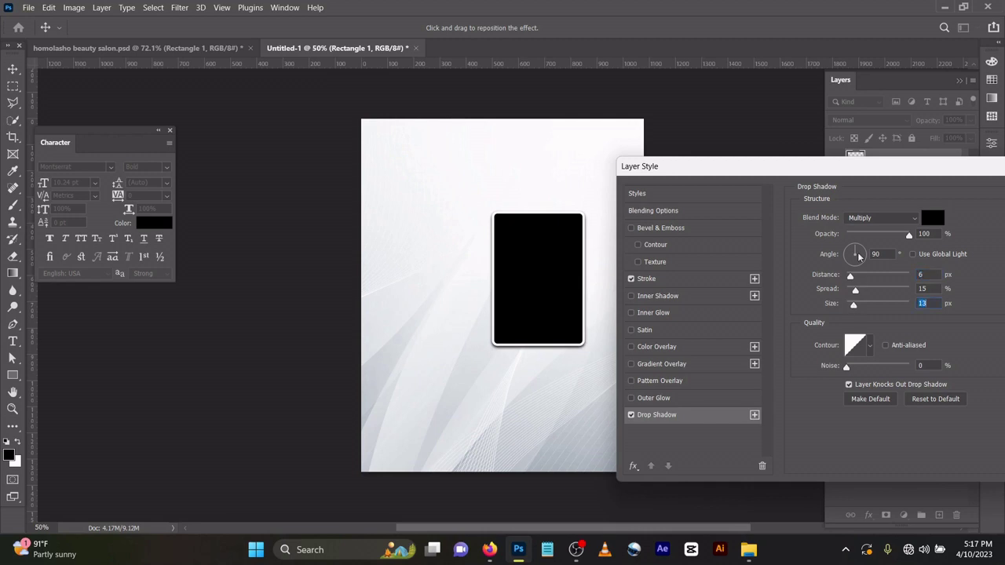
pyautogui.moveTo(855, 166); pyautogui.dragTo(534, 170)
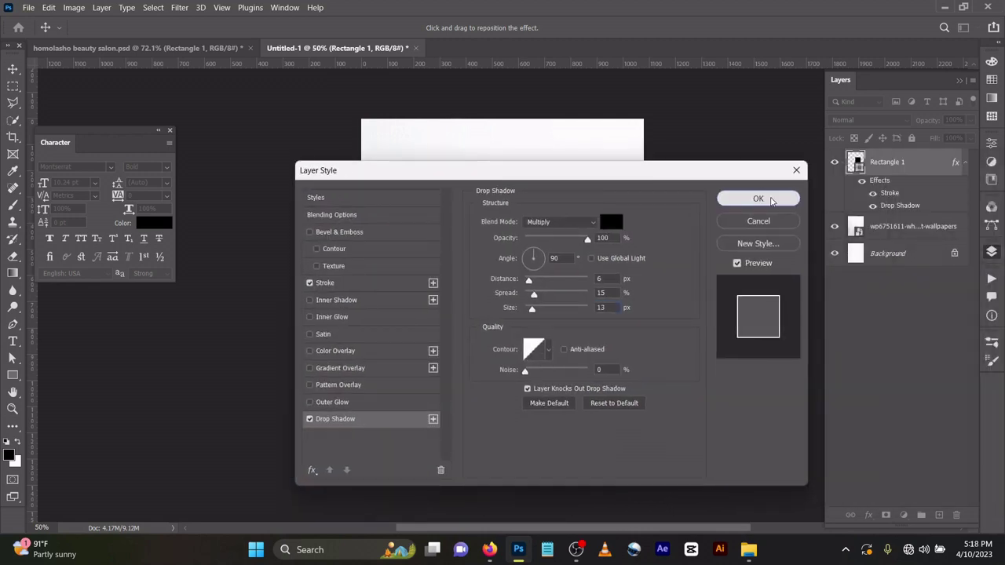
pyautogui.click(756, 199)
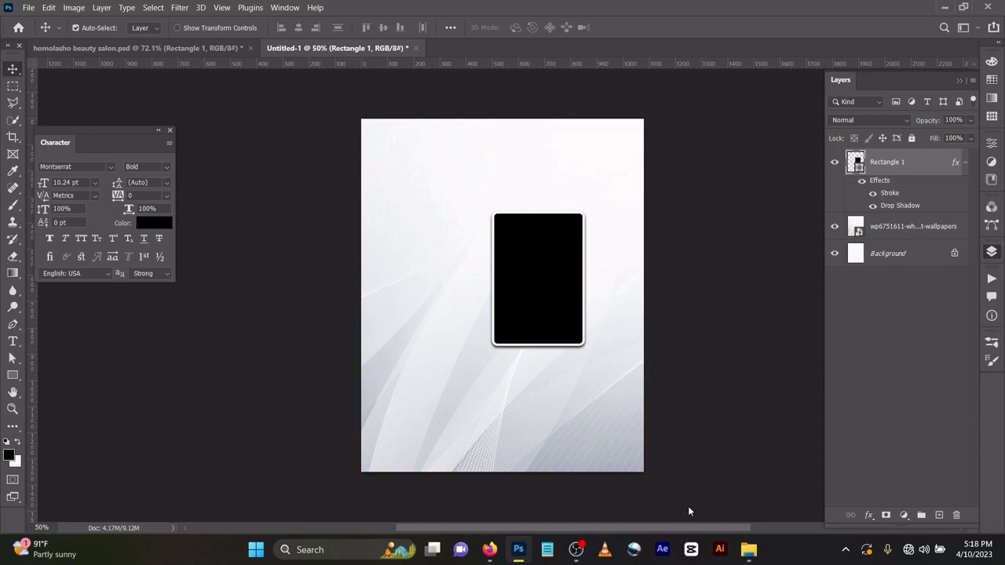
# Drag the braided-hair portrait from the Downloads folder into the Photoshop document
pyautogui.moveTo(748, 550)
pyautogui.click(742, 496)
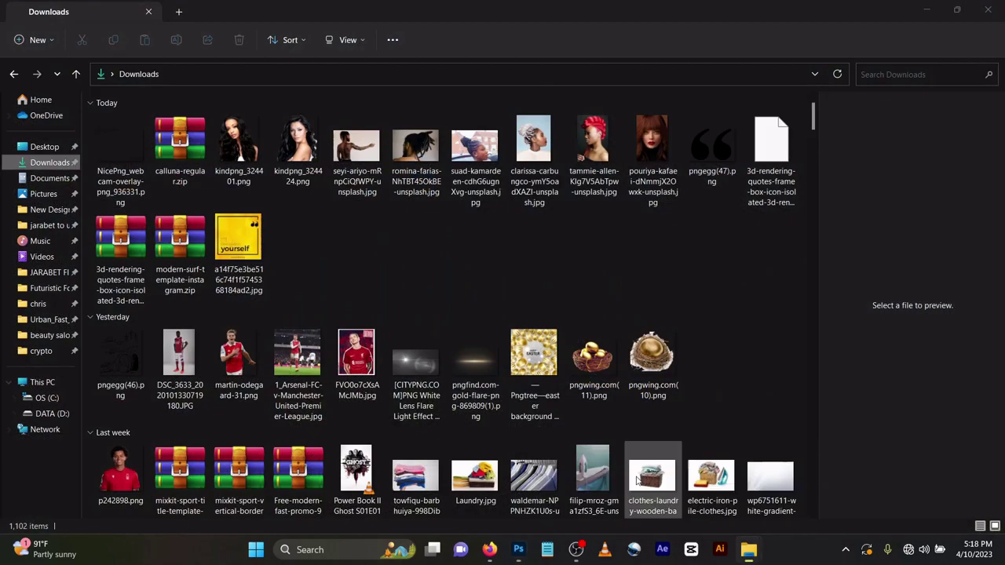
pyautogui.click(604, 483)
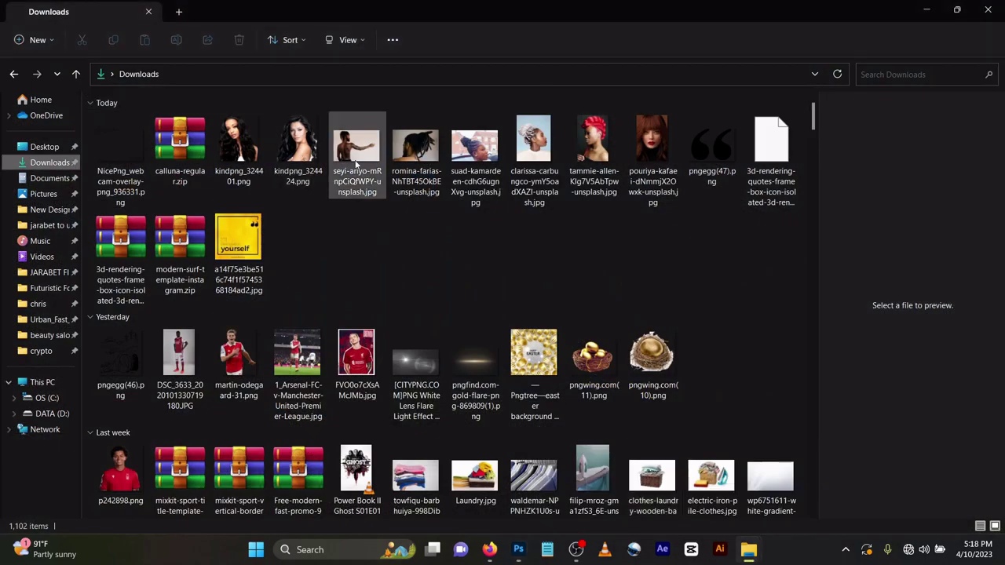
pyautogui.moveTo(524, 166); pyautogui.dragTo(546, 290)
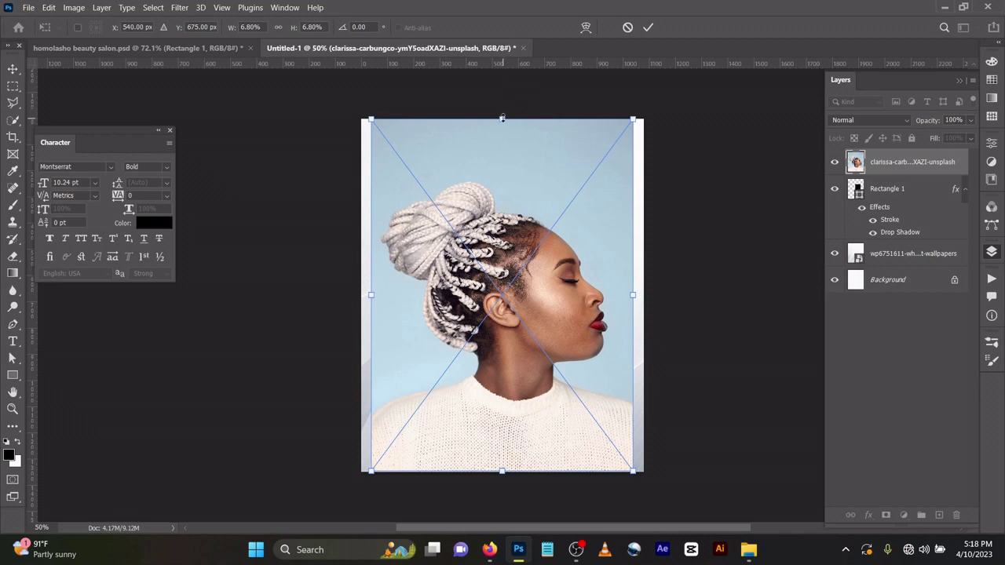
# Shrink the braided-hair portrait to frame size, commit it, and clip it to Rectangle 1
pyautogui.moveTo(501, 118); pyautogui.dragTo(519, 227)
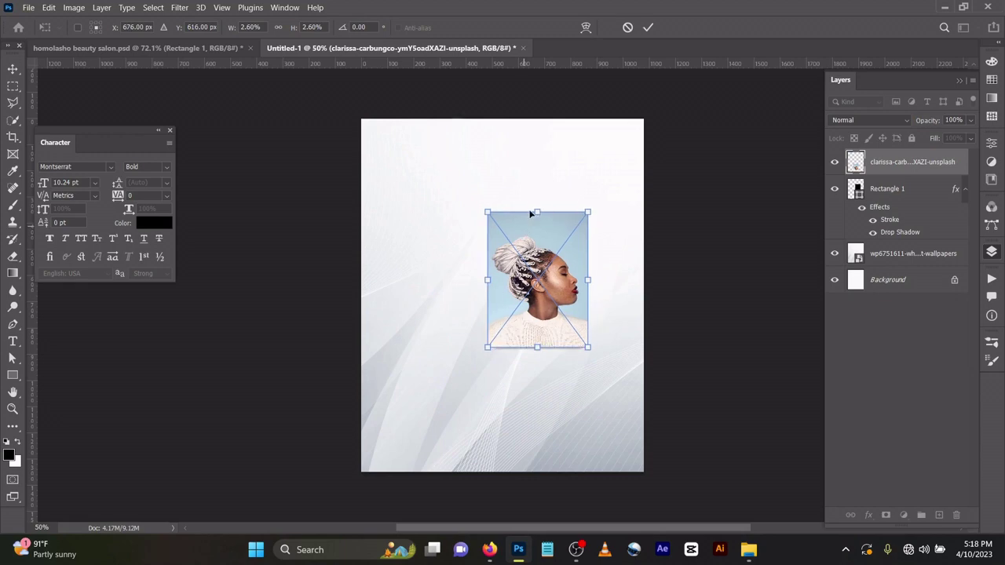
pyautogui.click(648, 27)
pyautogui.rightClick(913, 163)
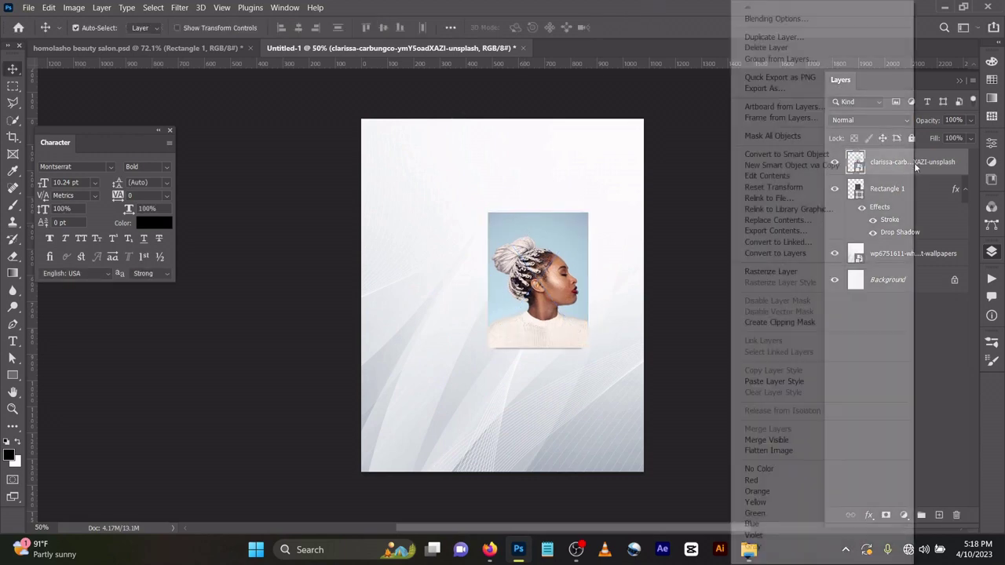
pyautogui.click(799, 324)
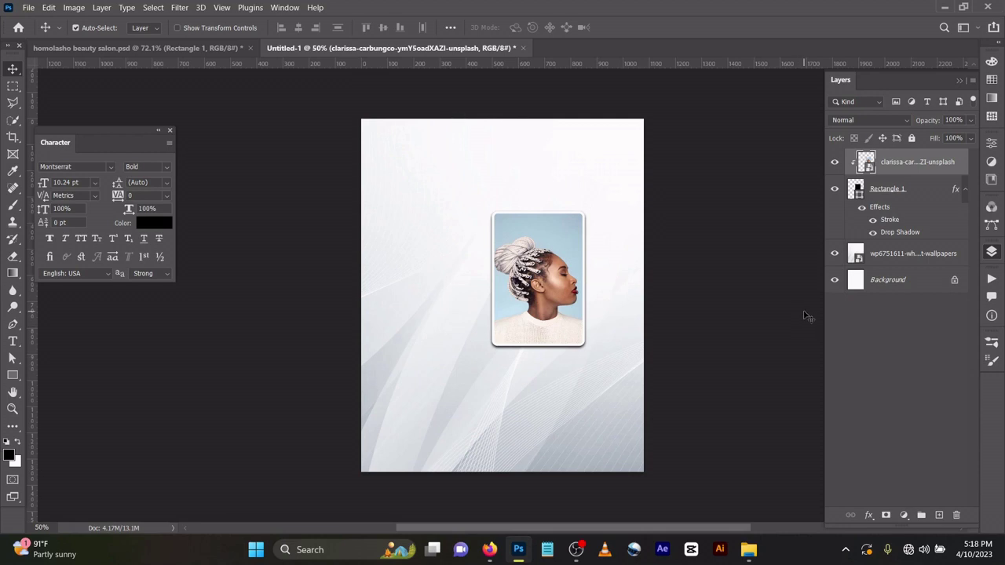
pyautogui.click(138, 47)
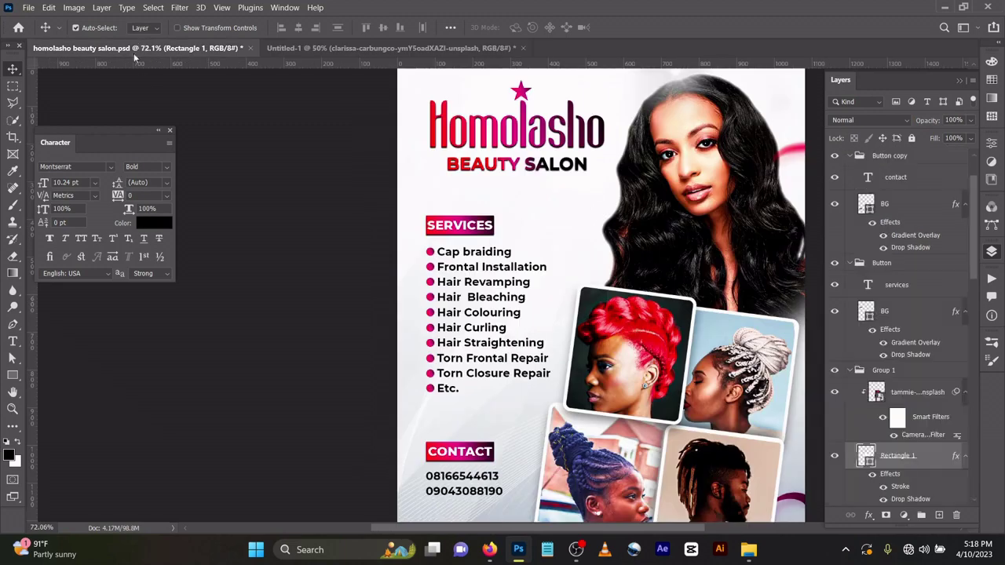
pyautogui.scroll(1, 542, 269)
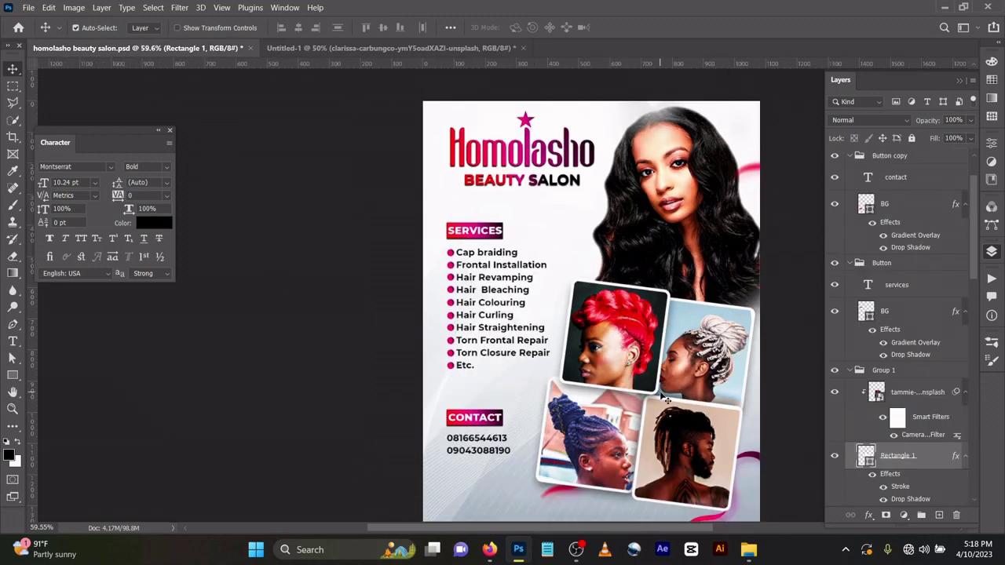
pyautogui.scroll(2, 666, 399)
pyautogui.scroll(2, 665, 399)
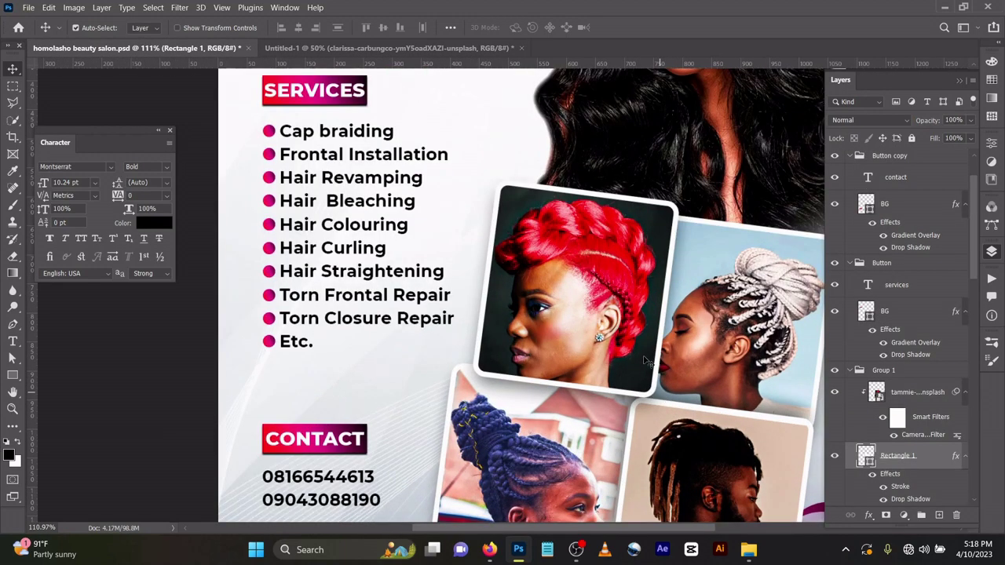
pyautogui.scroll(-1, 644, 360)
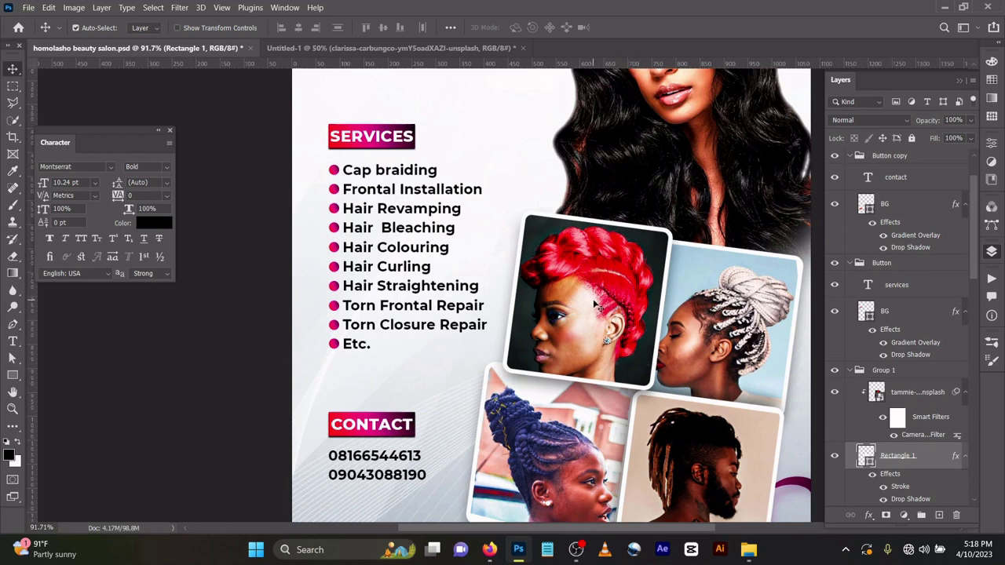
pyautogui.scroll(-1, 597, 307)
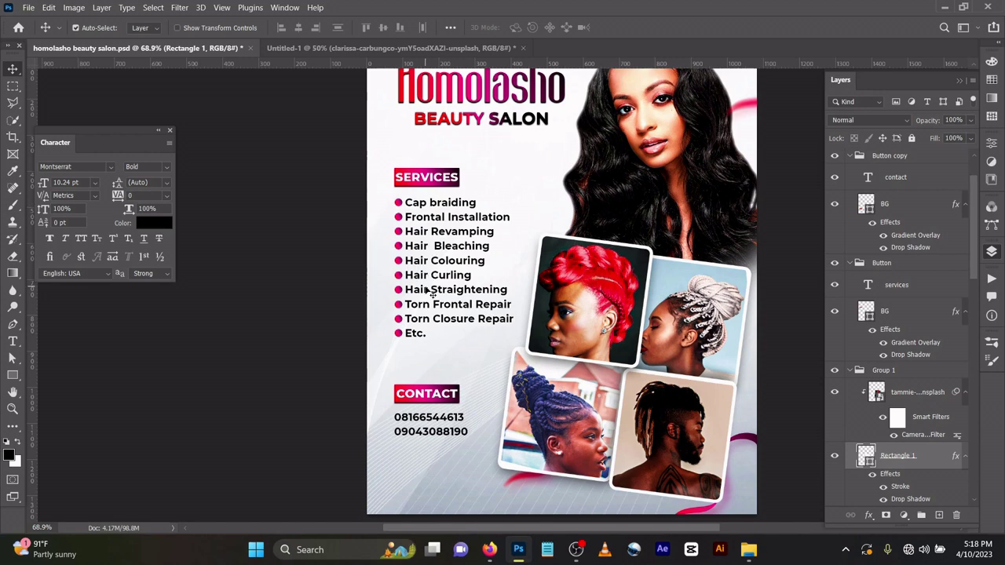
pyautogui.scroll(1, 412, 289)
pyautogui.scroll(1, 409, 288)
# In Untitled-1, draw an 82 × 82 px black circle, Ellipse 1, above-left of the portrait
pyautogui.click(395, 228)
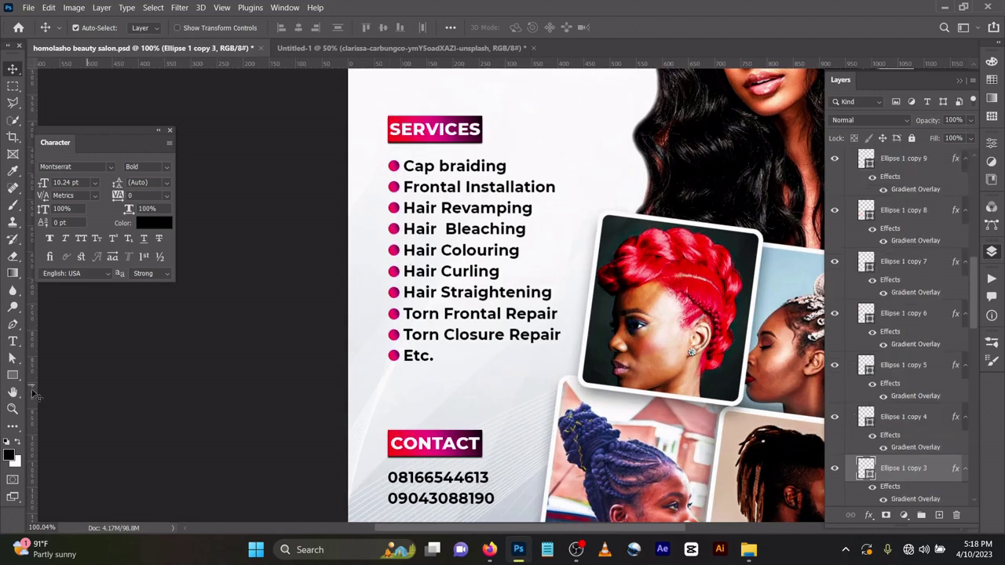
pyautogui.moveTo(13, 380); pyautogui.dragTo(53, 387)
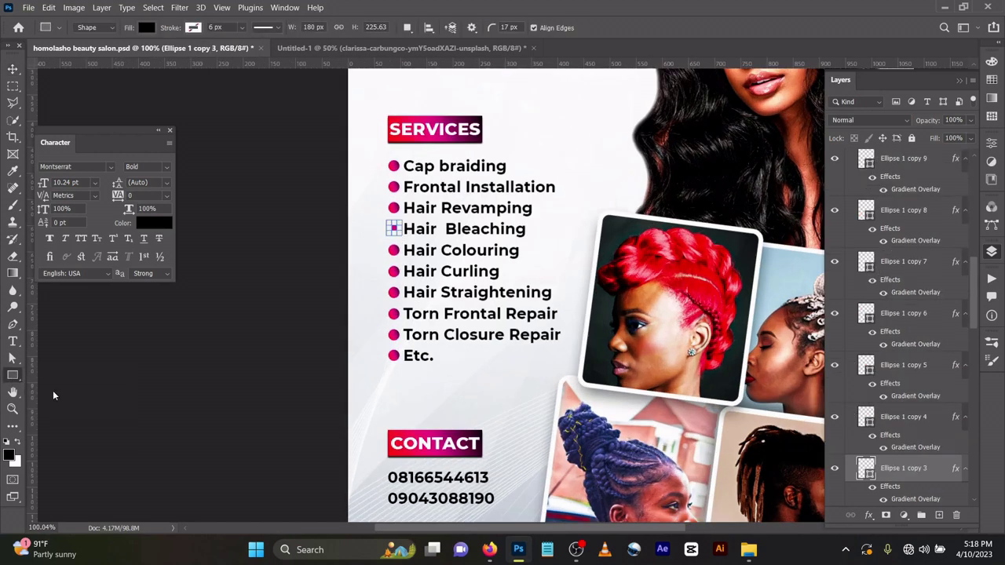
pyautogui.click(310, 48)
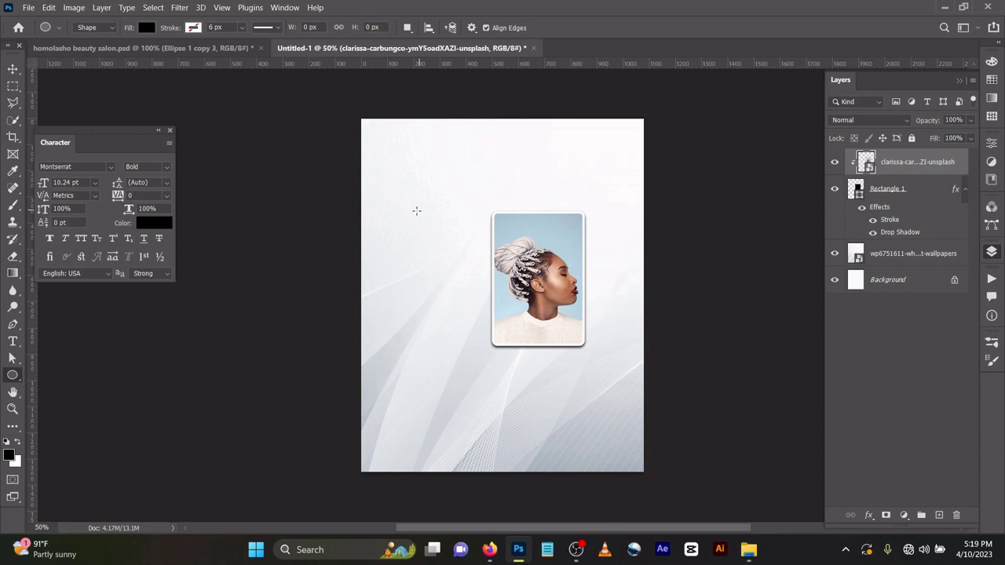
pyautogui.moveTo(416, 211); pyautogui.dragTo(437, 234)
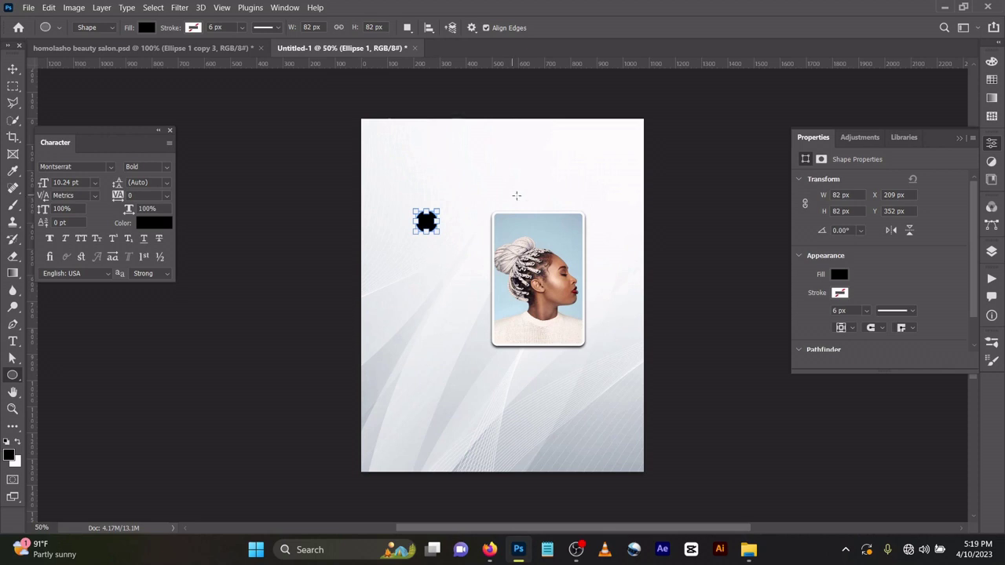
pyautogui.click(991, 251)
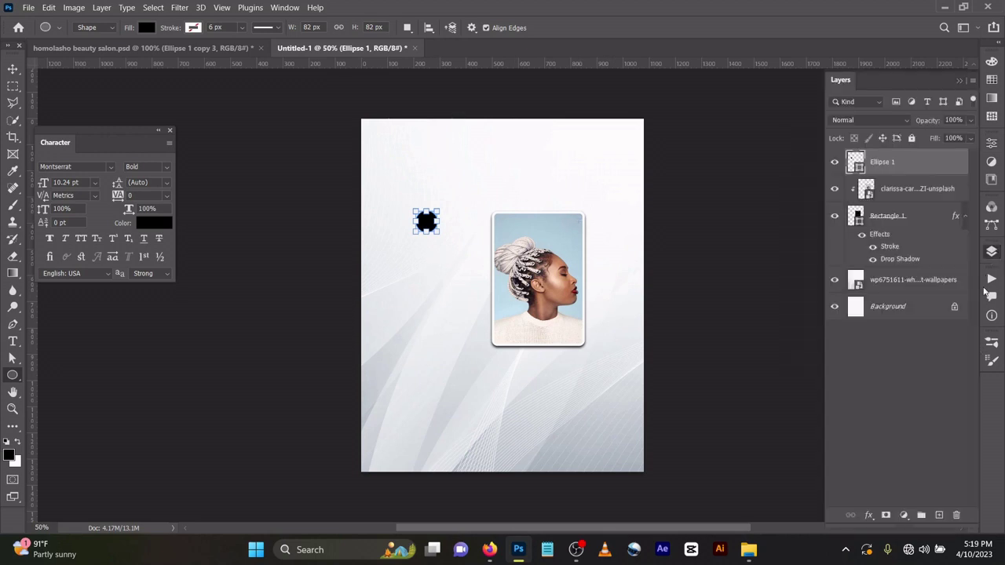
pyautogui.click(991, 281)
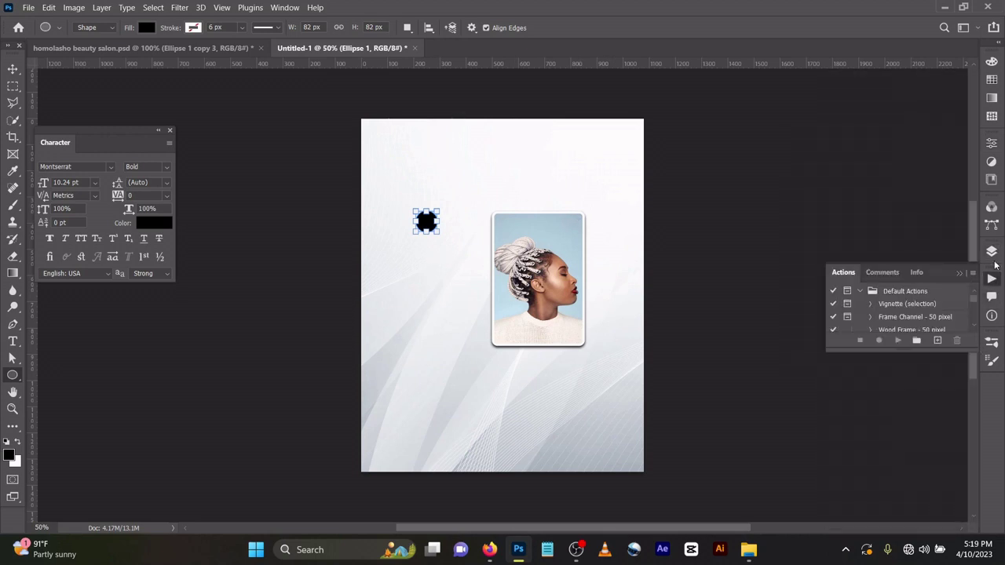
pyautogui.click(991, 252)
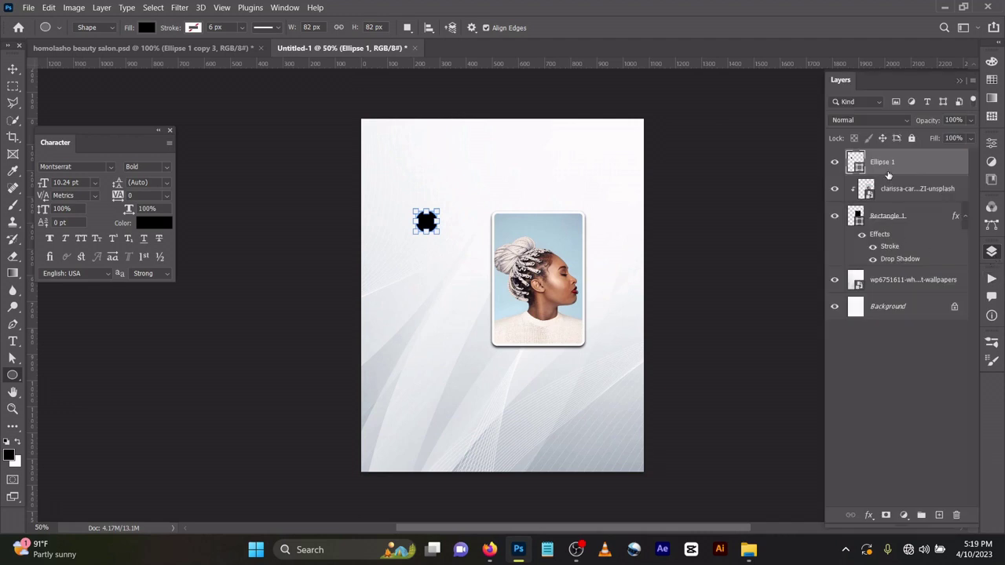
# Apply a pink-magenta Gradient Overlay to Ellipse 1
pyautogui.click(870, 515)
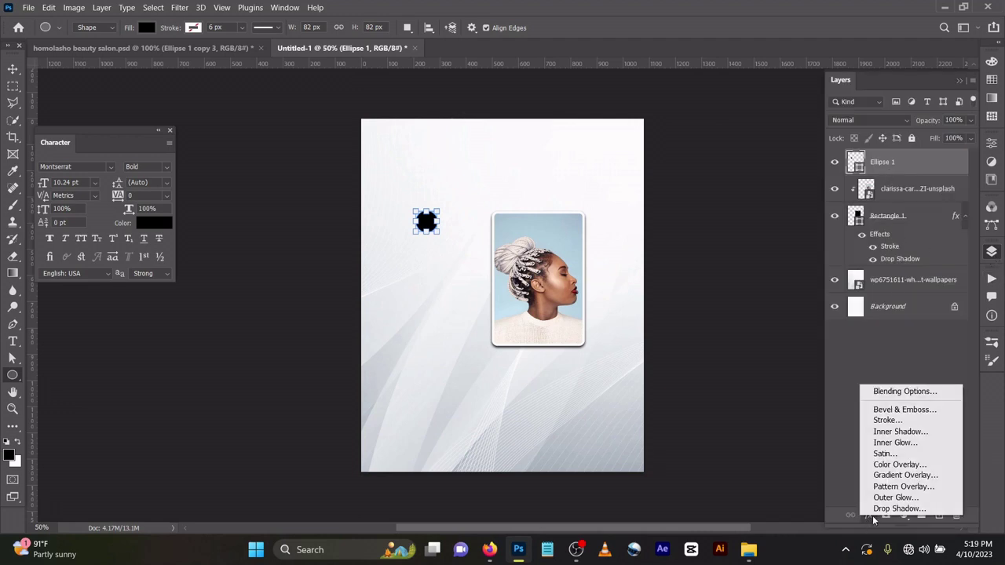
pyautogui.click(891, 476)
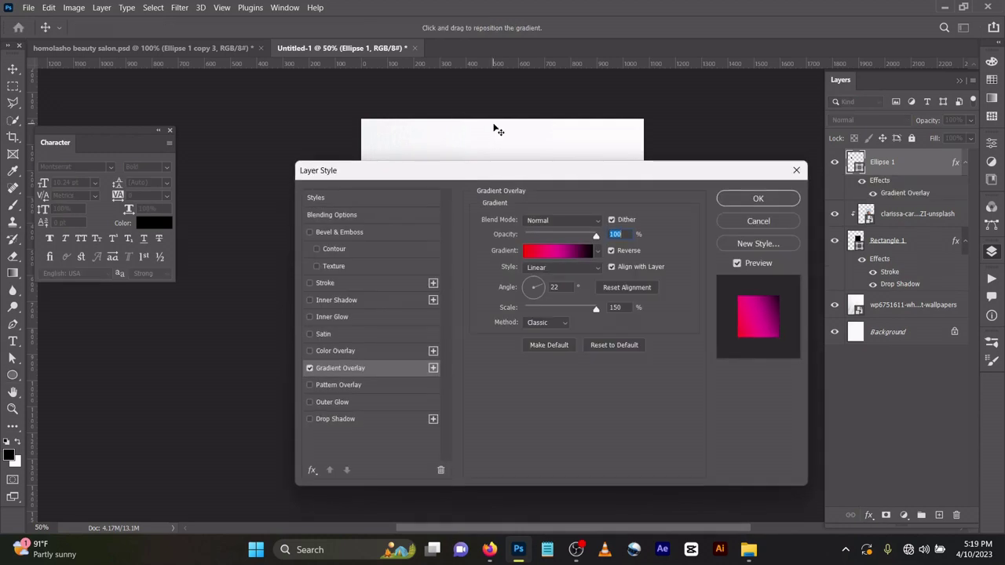
pyautogui.click(748, 202)
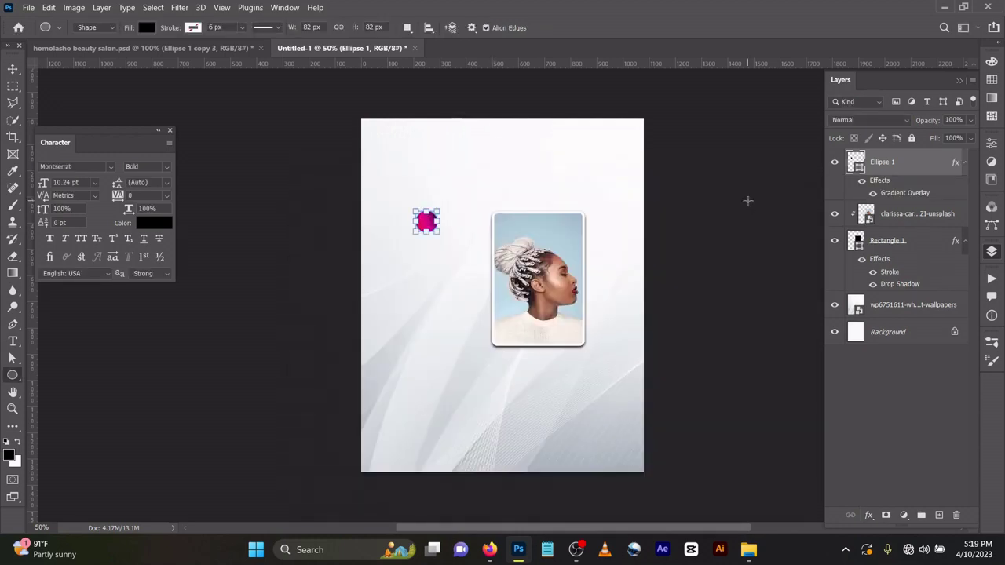
pyautogui.click(718, 201)
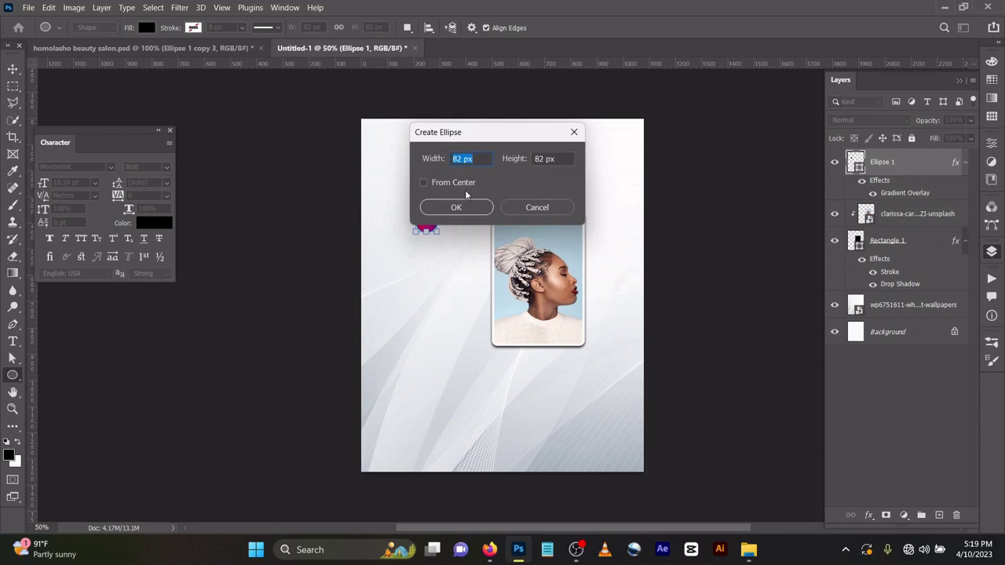
# Move the pink circle closer to the framed portrait's left edge
pyautogui.click(534, 207)
pyautogui.press('v')
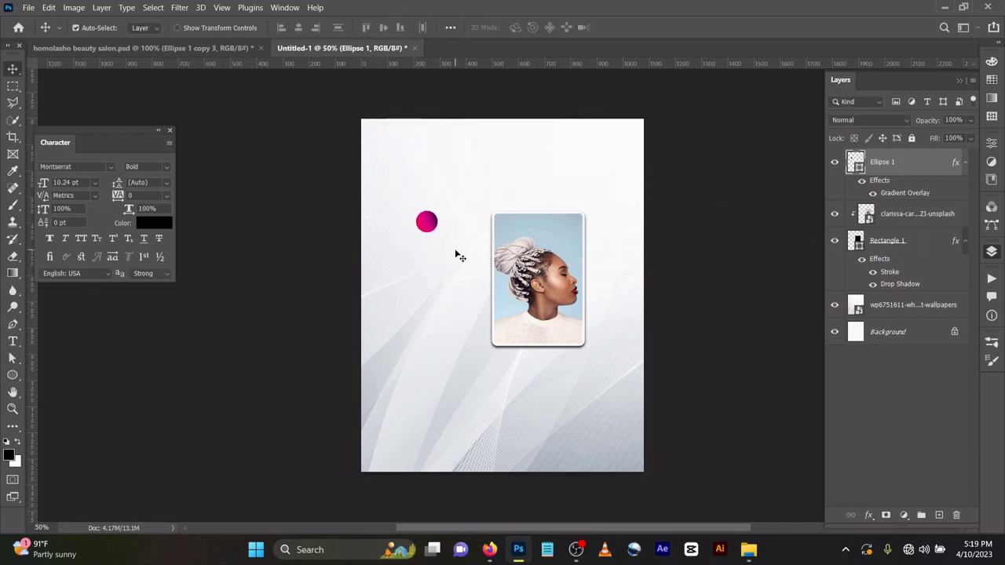
pyautogui.moveTo(426, 222); pyautogui.dragTo(462, 256)
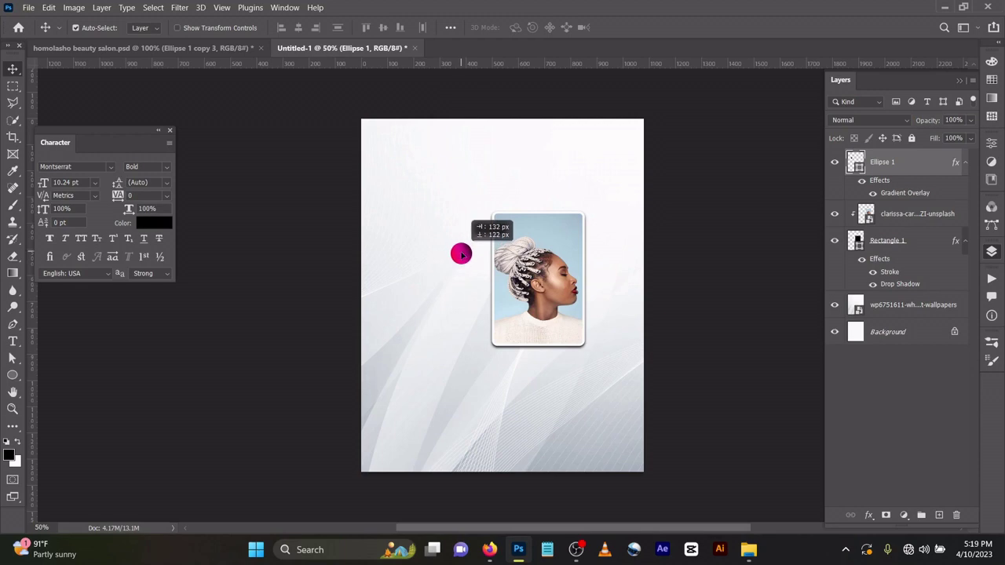
# On the Homolasho flyer, add a Color Lookup 2 layer above Color Lookup 1 using 3Strip.look
pyautogui.click(167, 50)
pyautogui.scroll(-4, 461, 238)
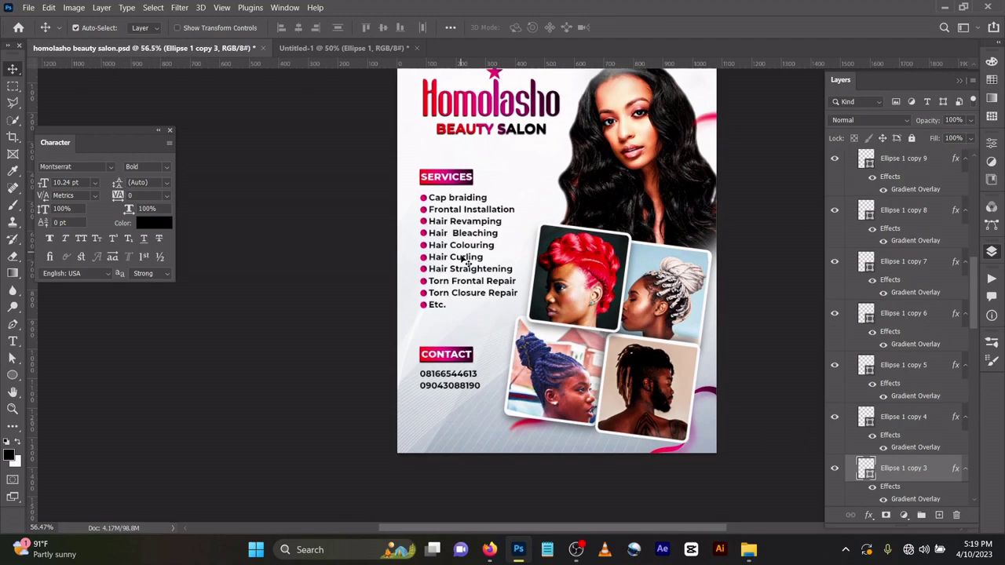
pyautogui.scroll(-1, 466, 261)
pyautogui.scroll(1, 534, 168)
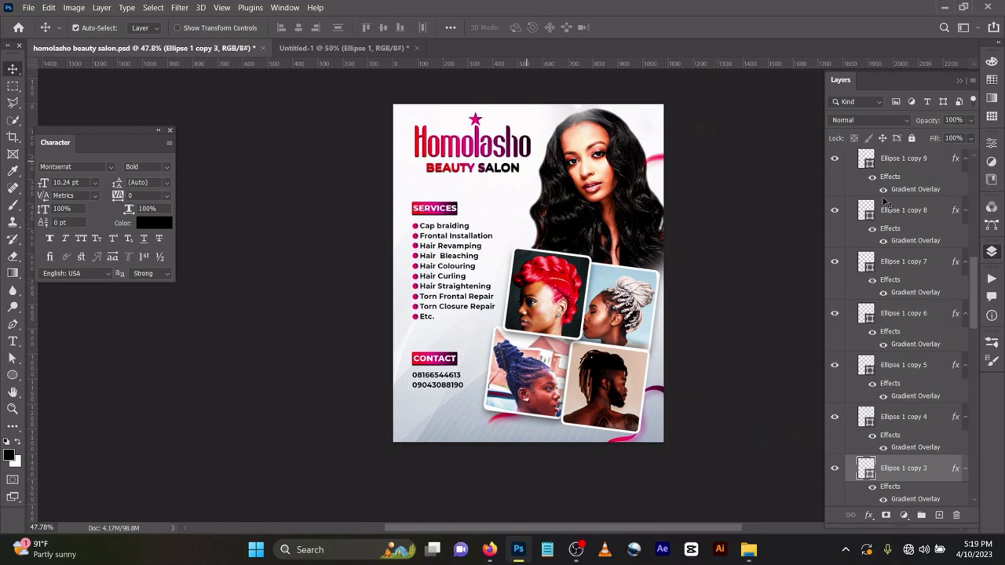
pyautogui.scroll(10, 886, 202)
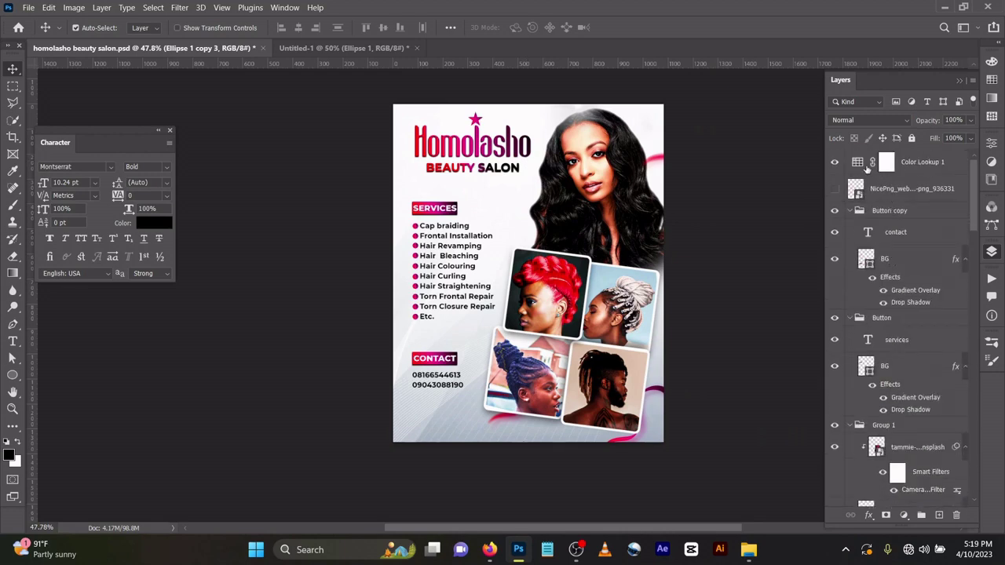
pyautogui.click(850, 162)
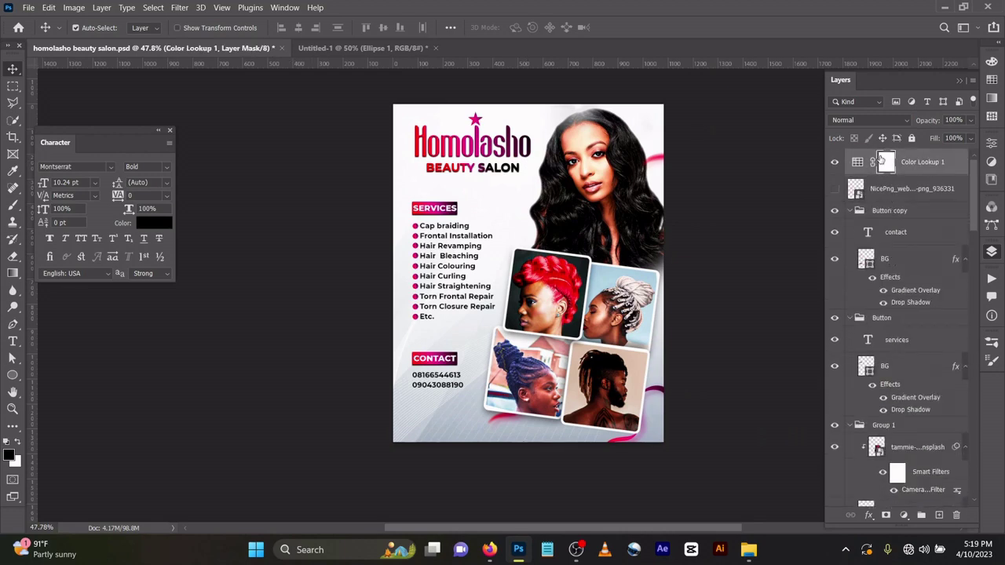
pyautogui.click(992, 162)
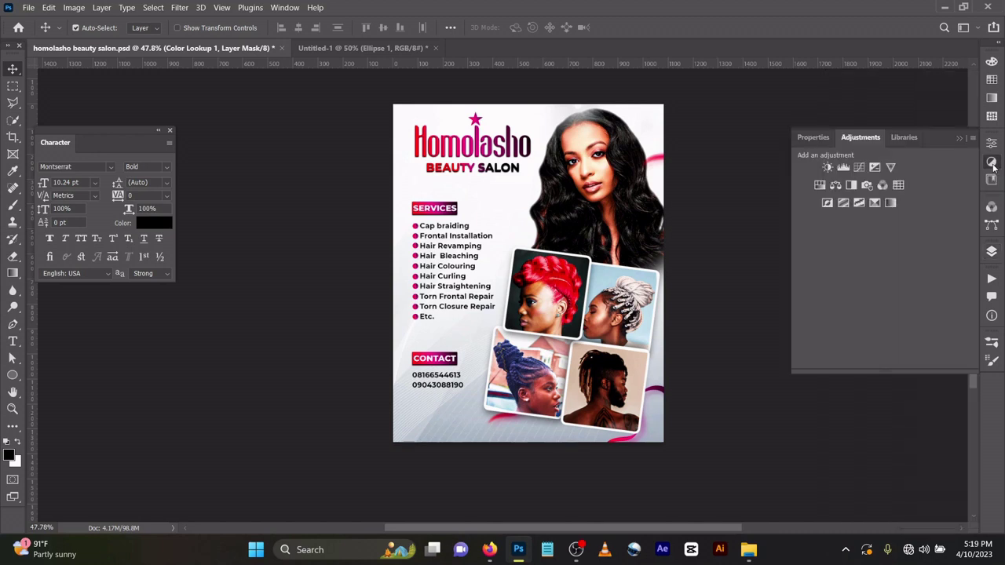
pyautogui.click(897, 184)
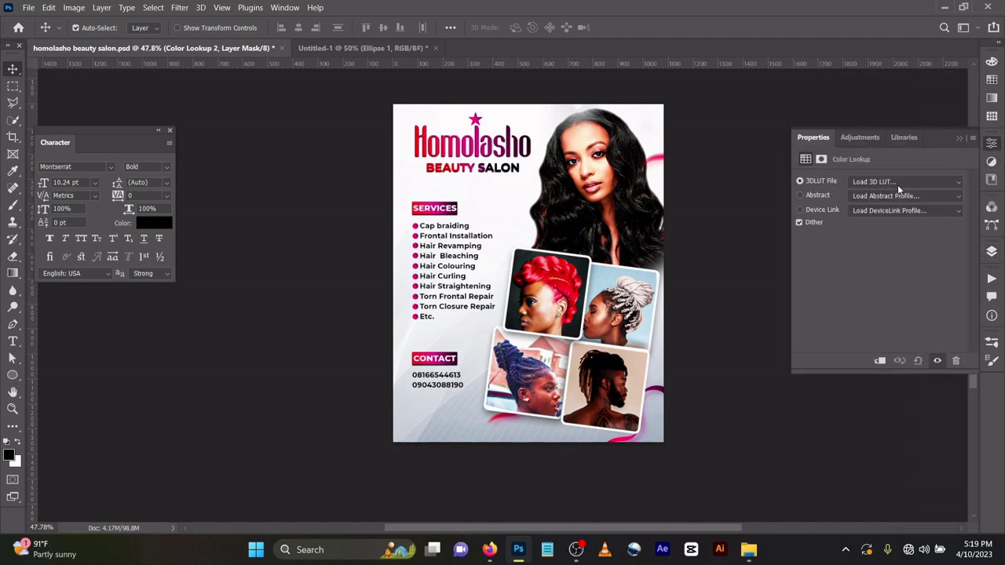
pyautogui.click(896, 182)
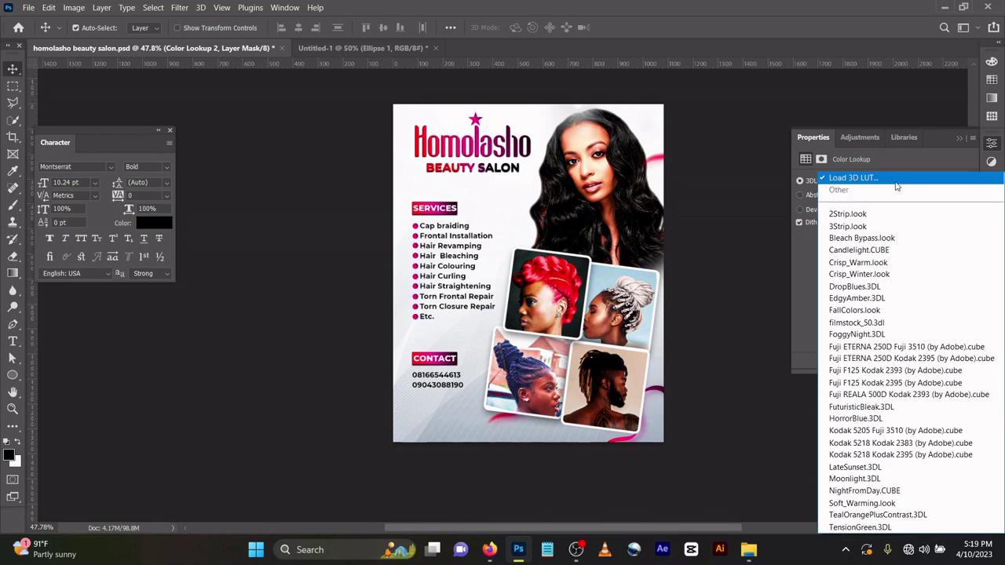
pyautogui.click(880, 227)
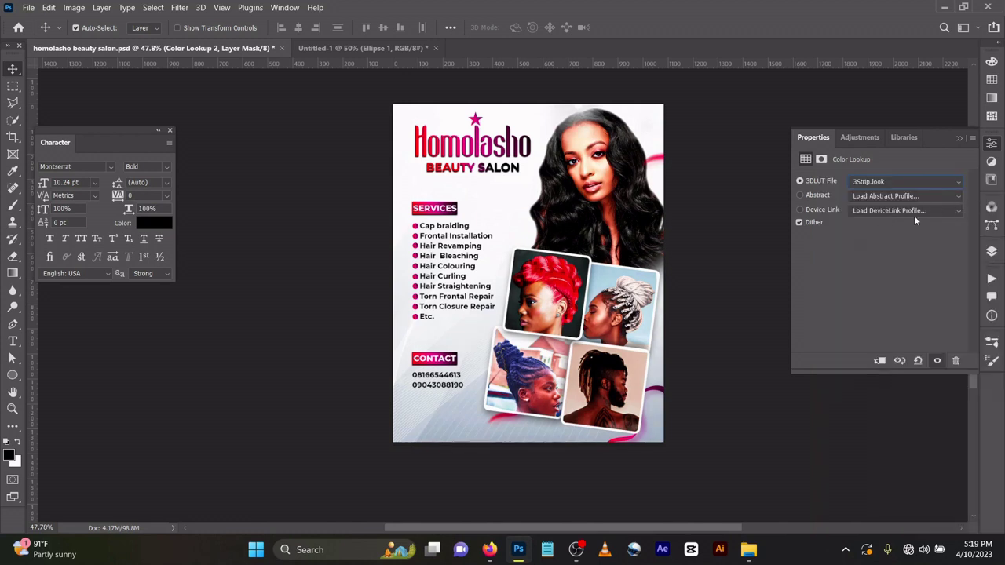
# Delete the Color Lookup 2 mask and layer, leaving only Color Lookup 1
pyautogui.click(992, 251)
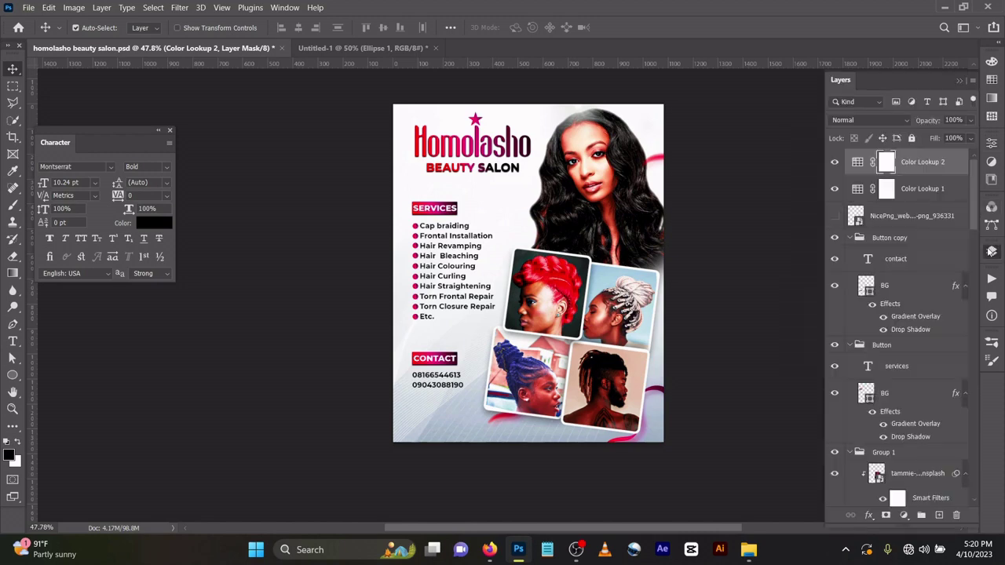
pyautogui.press('Delete')
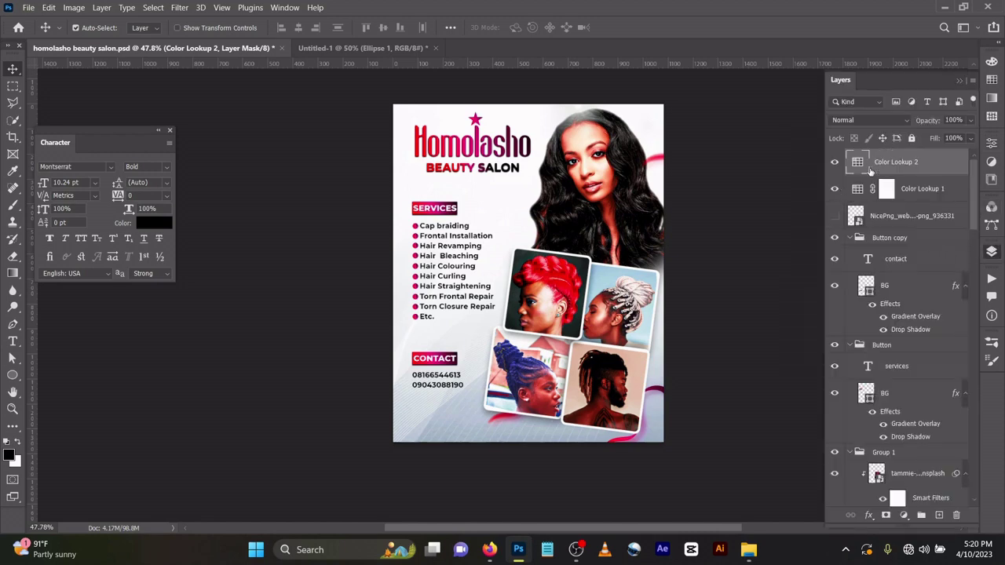
pyautogui.press('Delete')
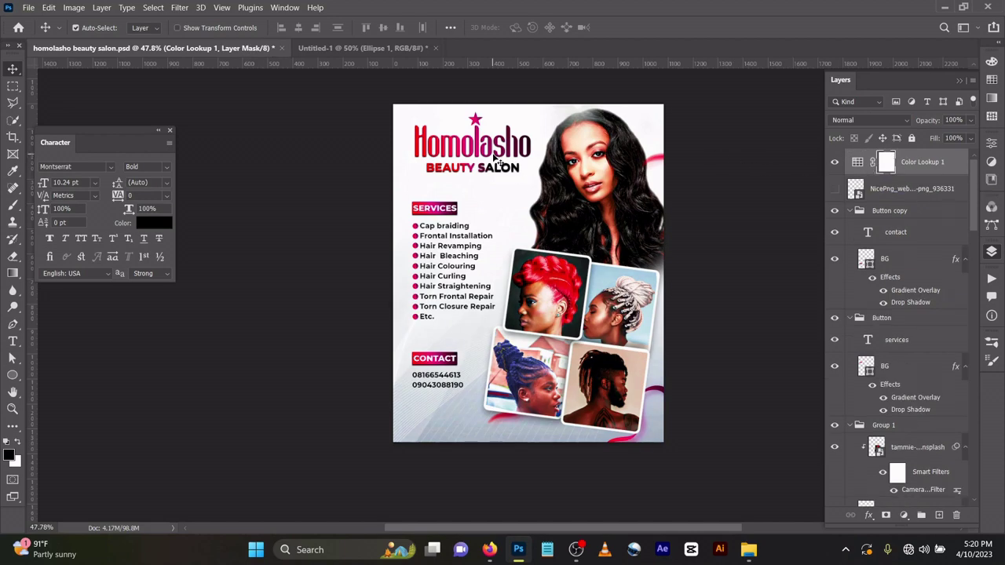
pyautogui.scroll(1, 496, 159)
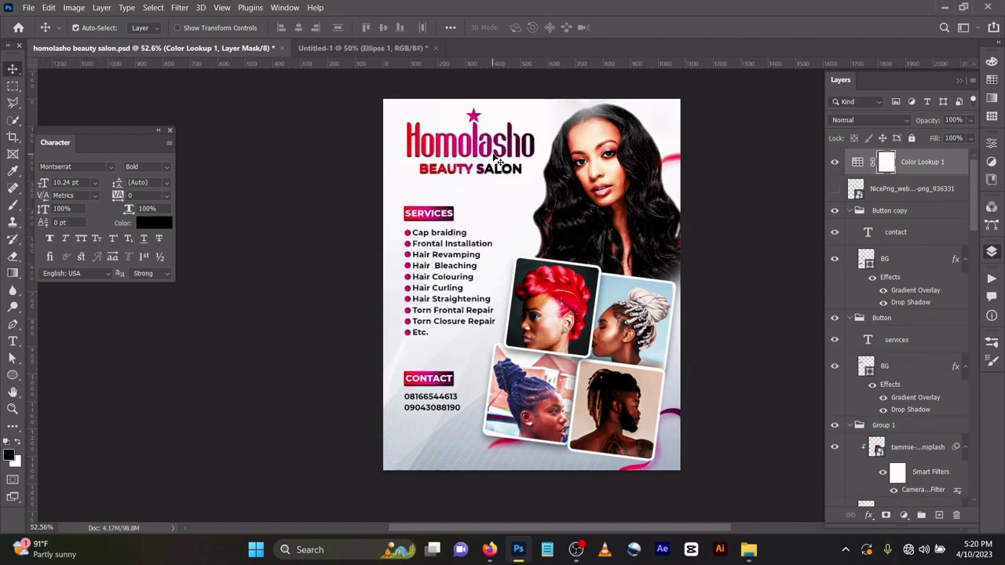
pyautogui.scroll(3, 496, 159)
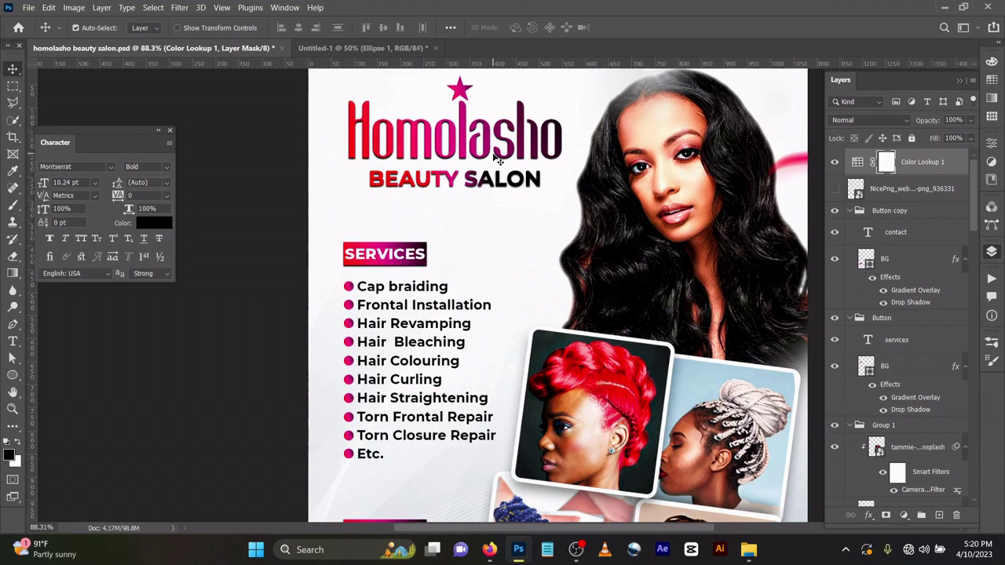